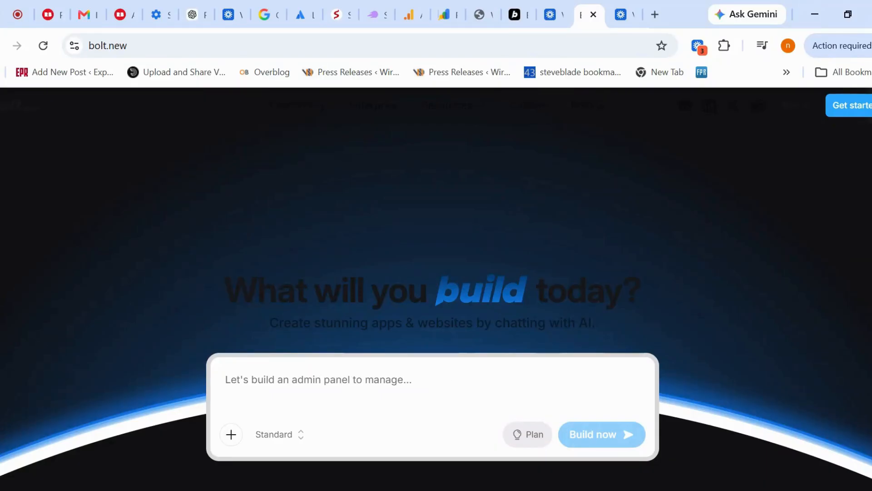
scroll(436, 289, down, 3)
scroll(436, 289, up, 3)
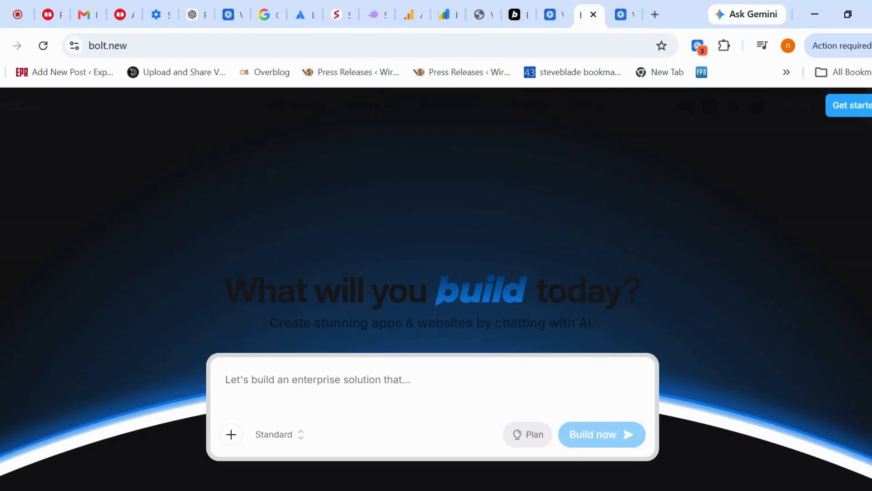
scroll(168, 207, down, 2)
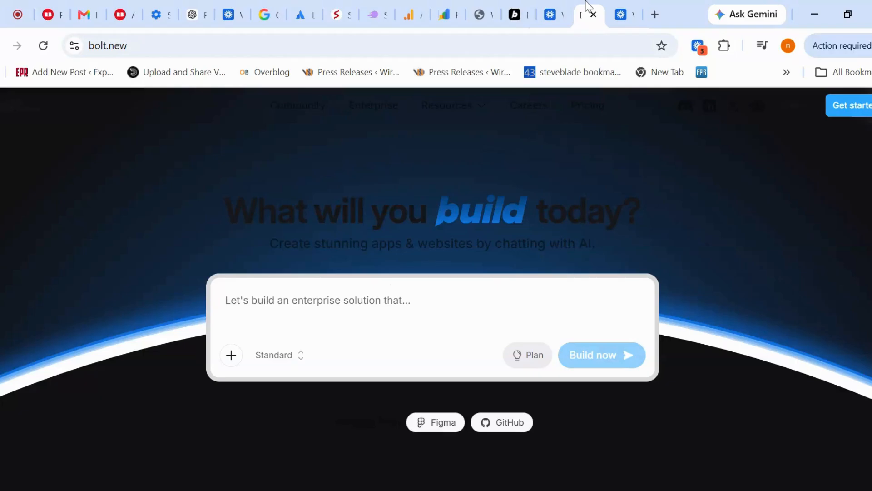
Search the web for "chatgpt" in a new browser tab and open the ChatGPT site.
key(ctrl+t)
text(chatgpt)
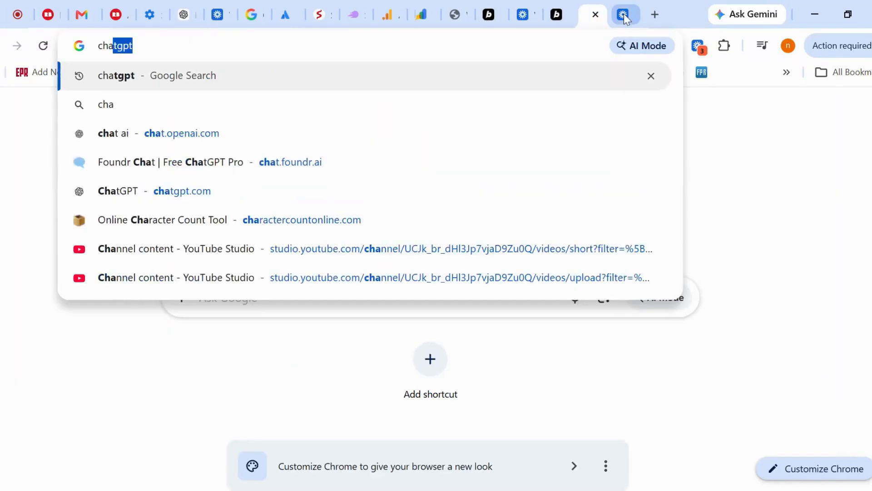
key(Return)
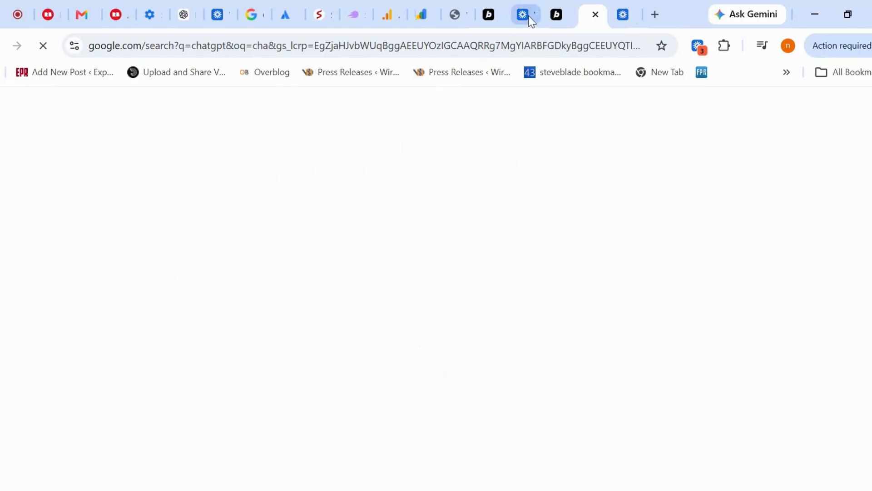
scroll(236, 300, down, 2)
scroll(235, 299, down, 5)
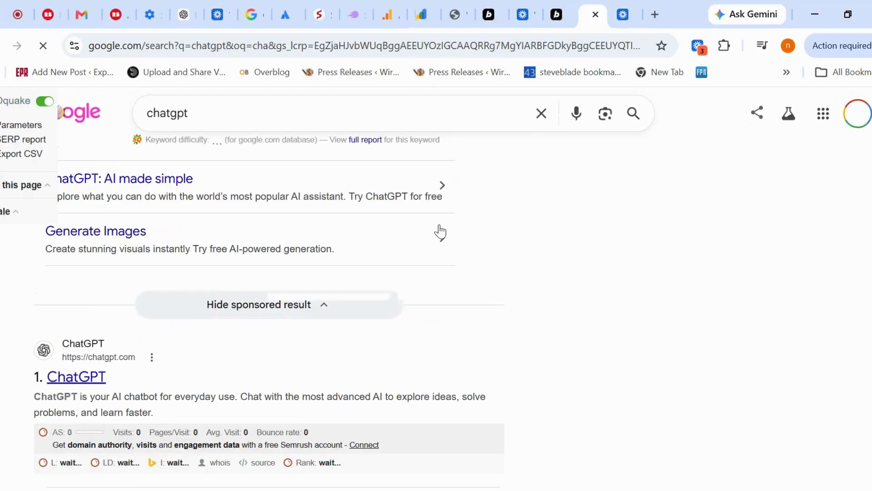
click(541, 1)
click(568, 8)
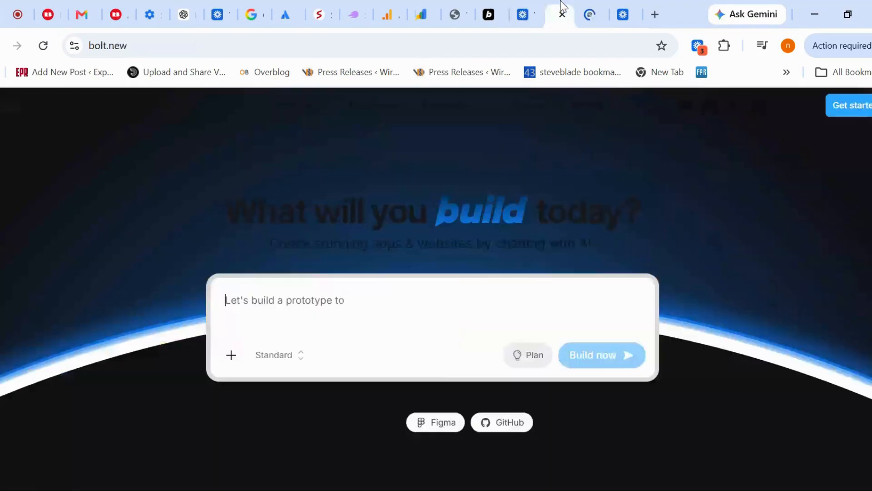
click(585, 5)
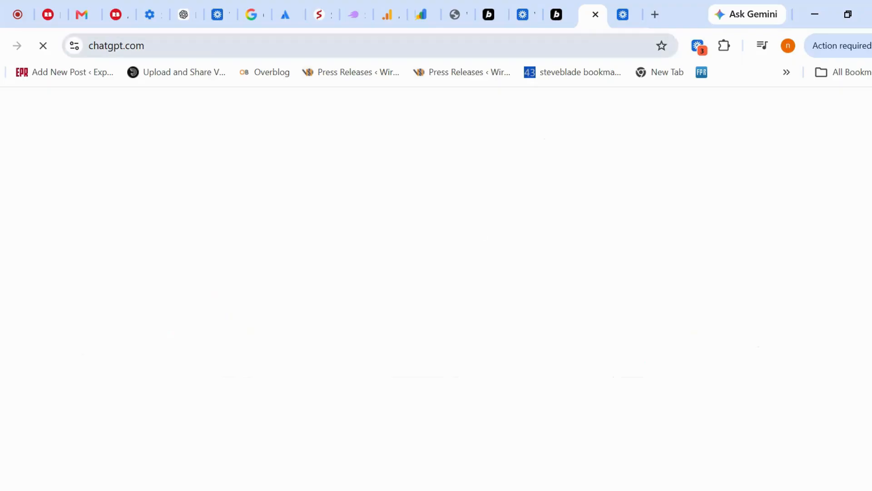
click(571, 6)
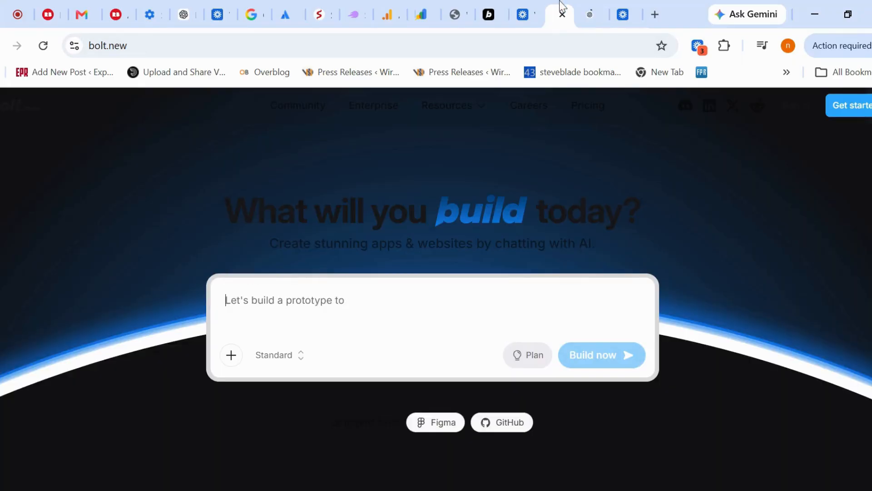
click(590, 1)
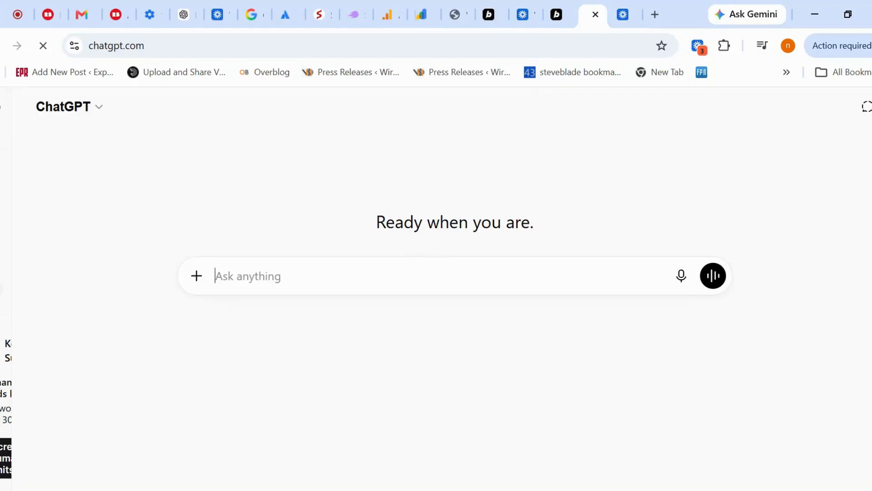
Ask ChatGPT for a bolt.new website prompt for customised gifts, targeting a USA audience with the main focus on couples.
text(custo)
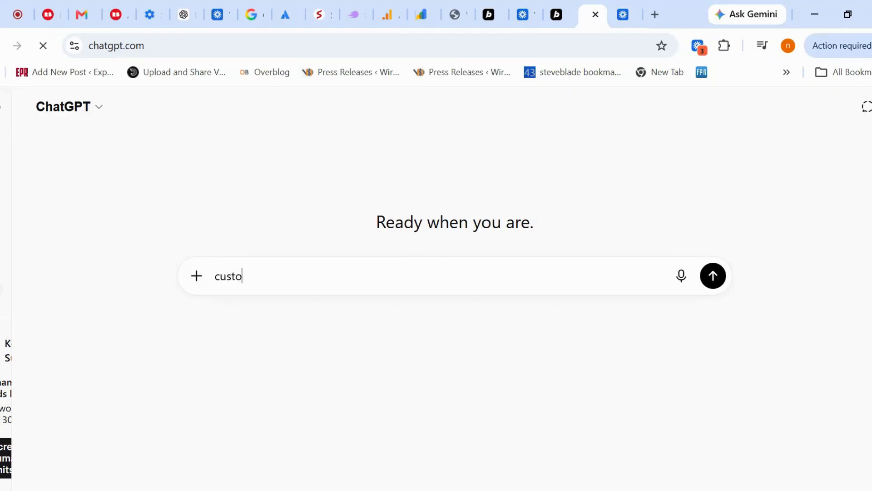
key(BackSpace)
key(BackSpace)
key(BackSpace)
text(give me aprompt for bolt)
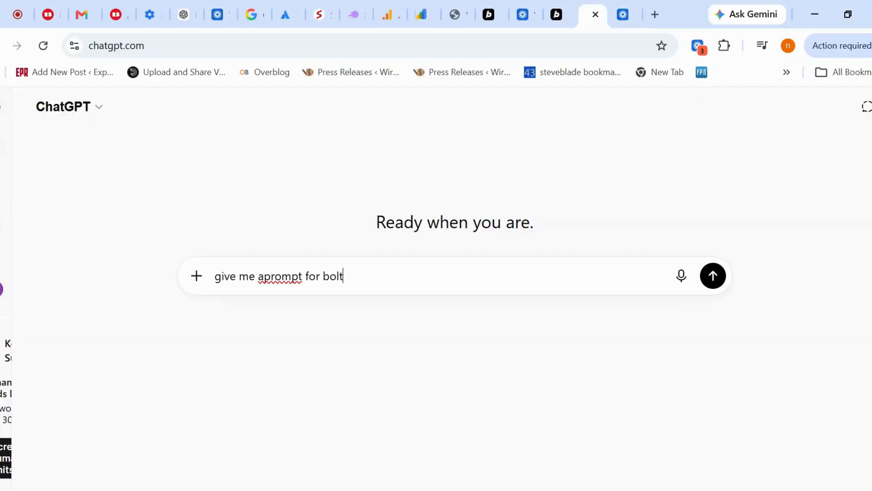
text(.new website - for cust)
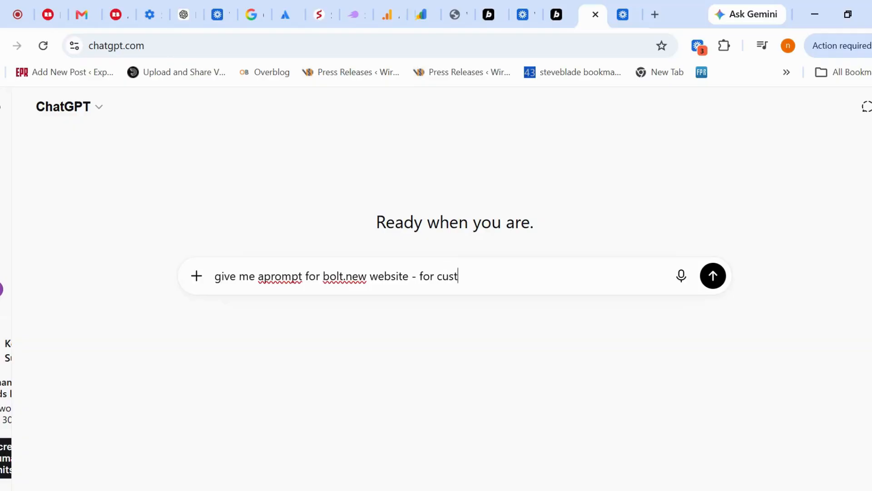
text(omise gift targeted adeince)
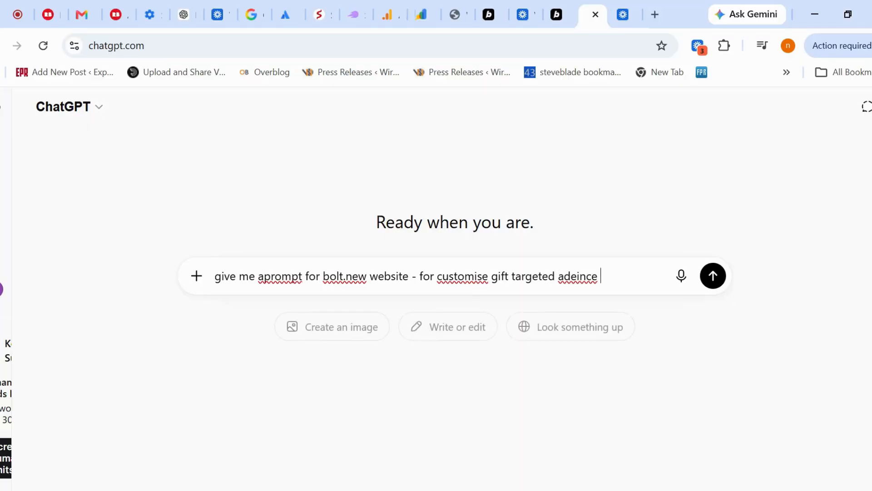
text(usa main focus is o)
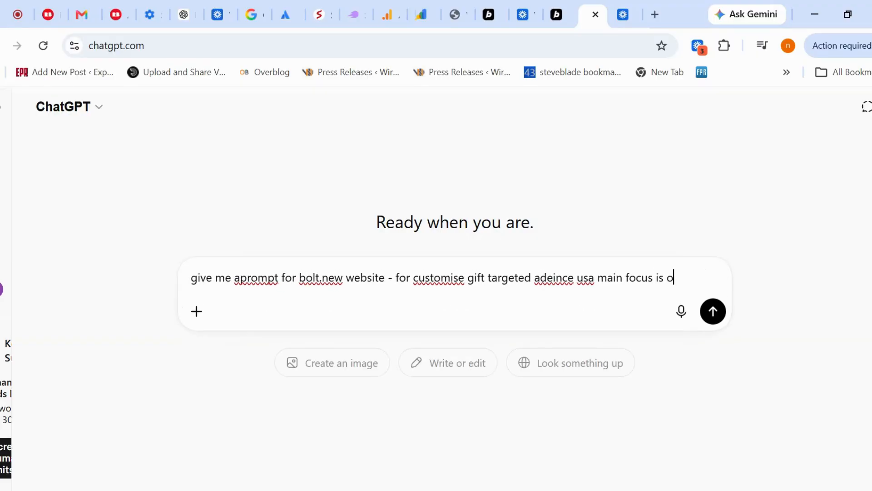
text(n couples)
key(Return)
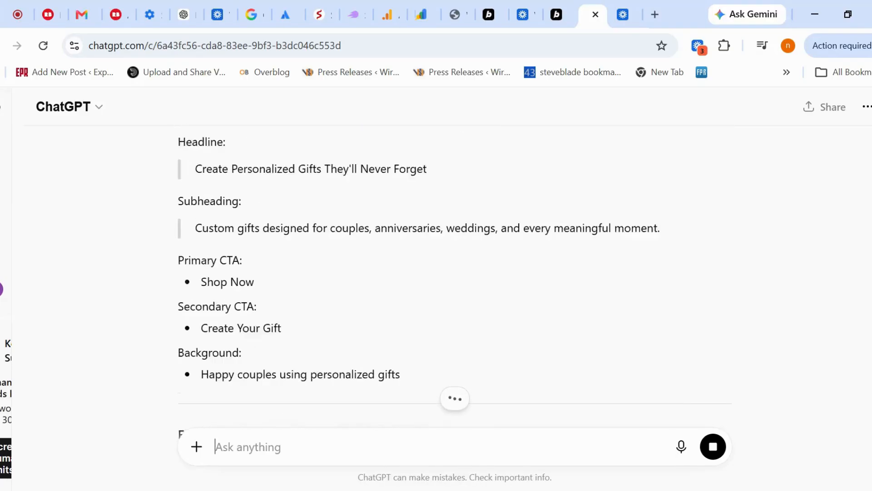
Send ChatGPT the follow-up request "give me in prompt style one time".
text(give m)
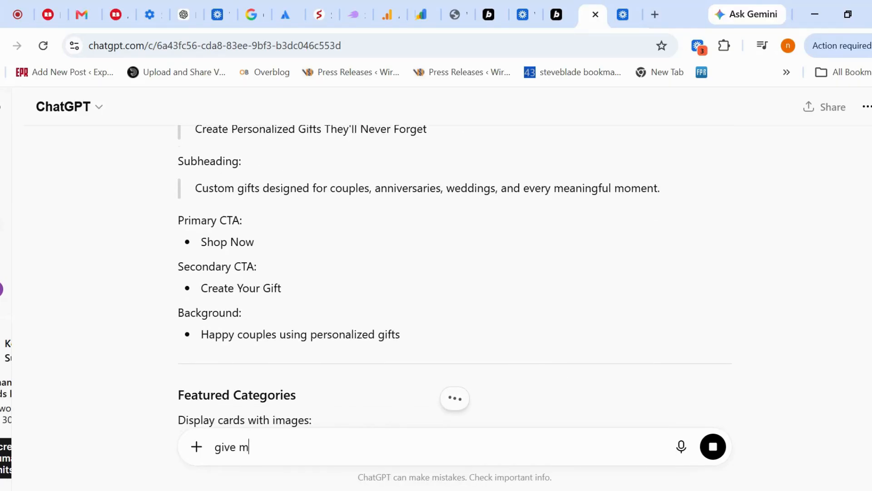
text(e in prompt style one time)
key(Return)
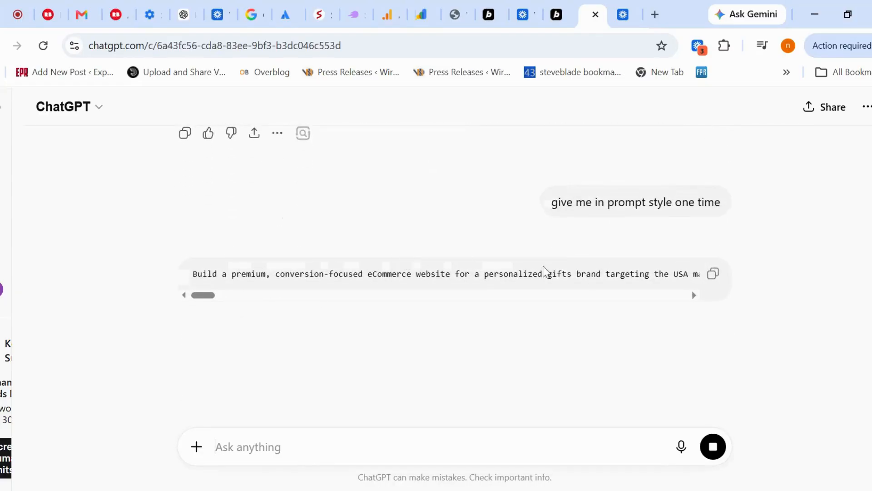
Copy ChatGPT's generated website prompt, paste it into the bolt.new prompt box and start the build.
click(712, 275)
click(556, 14)
click(342, 300)
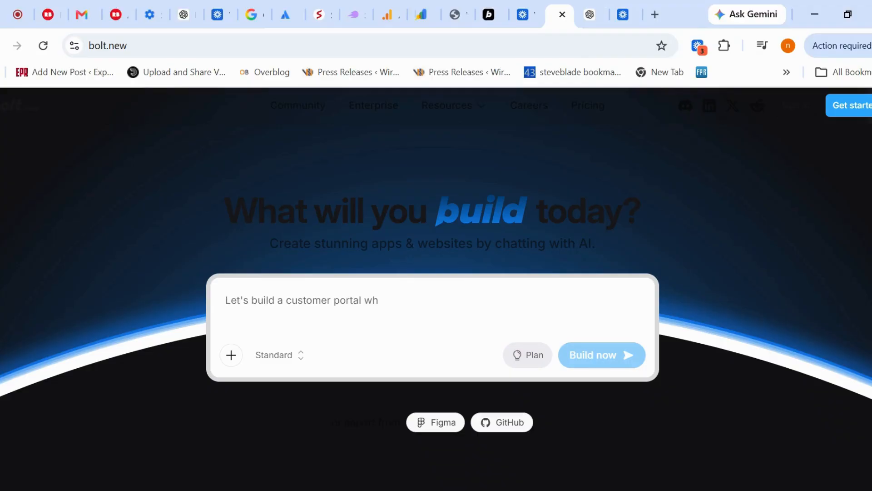
key(ctrl+v)
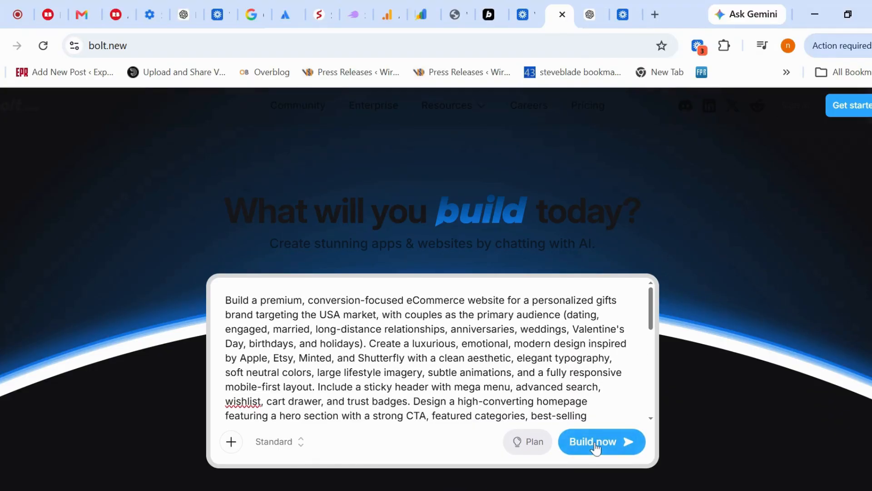
click(593, 444)
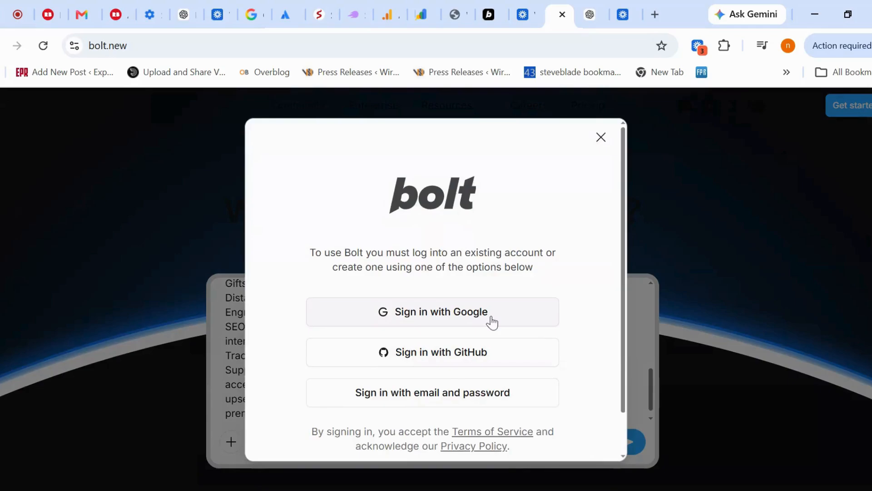
Sign in to Bolt with the first listed Google account and allow bolt.new access to its info.
click(492, 323)
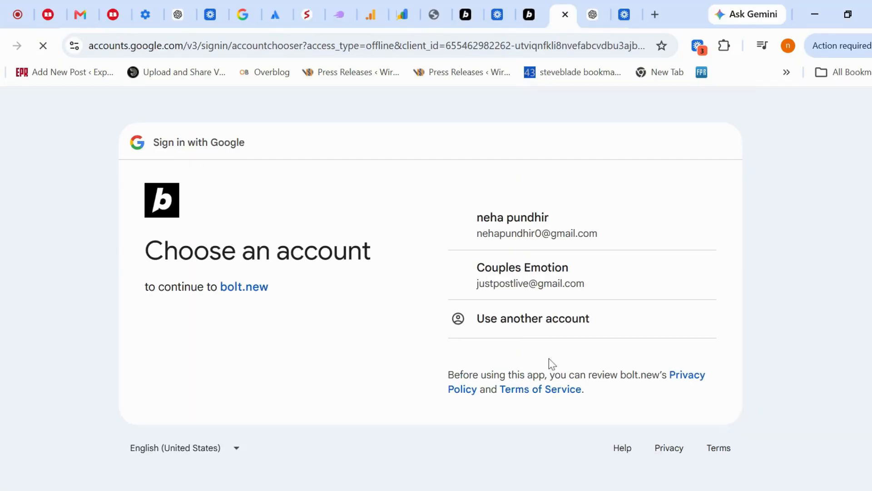
click(513, 234)
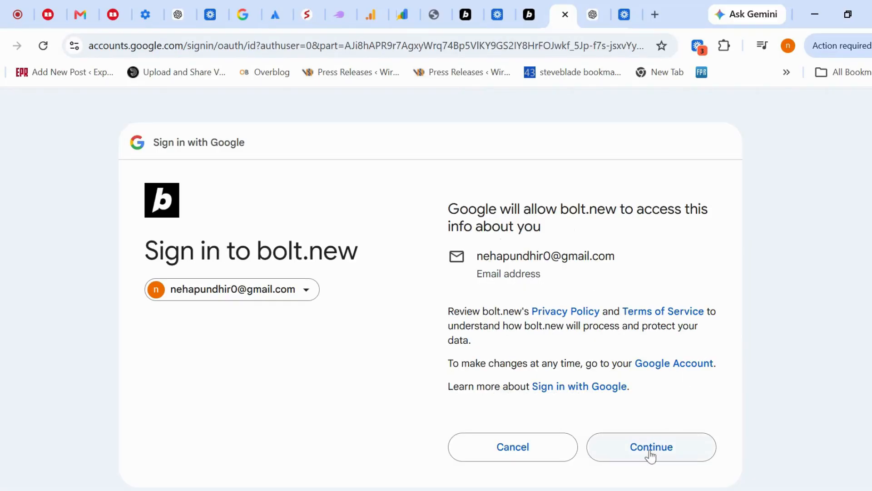
click(651, 451)
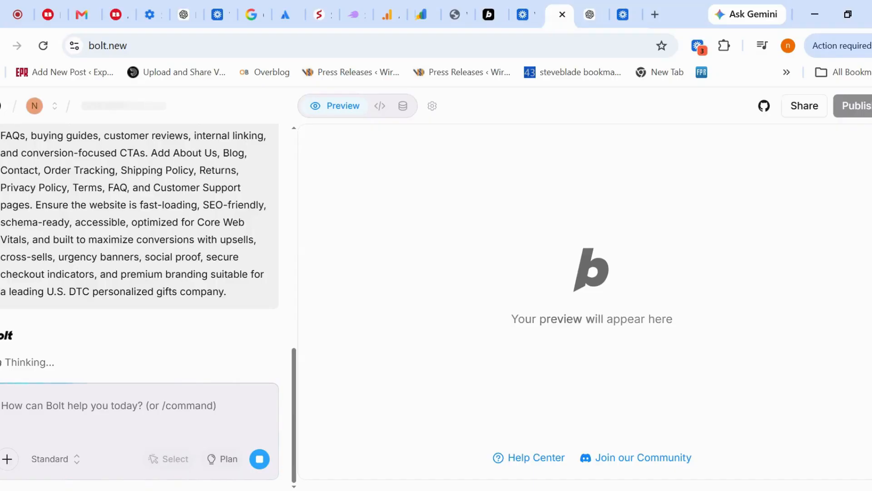
triple_click(592, 319)
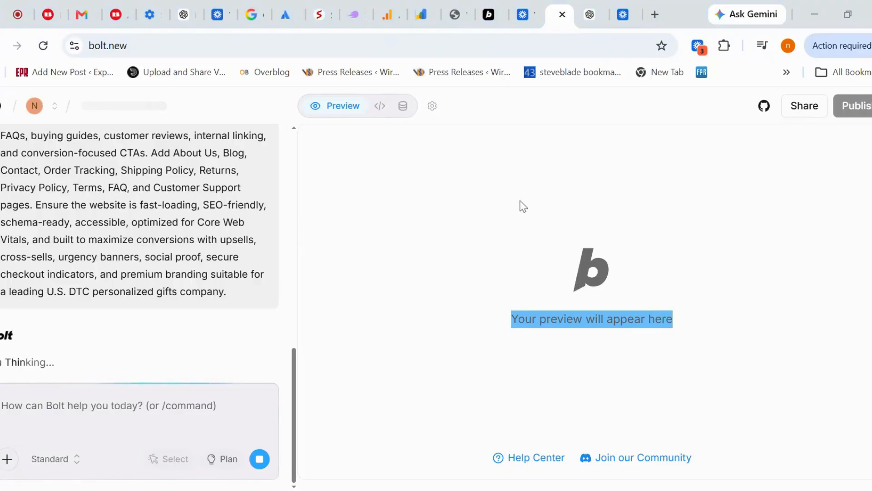
click(491, 189)
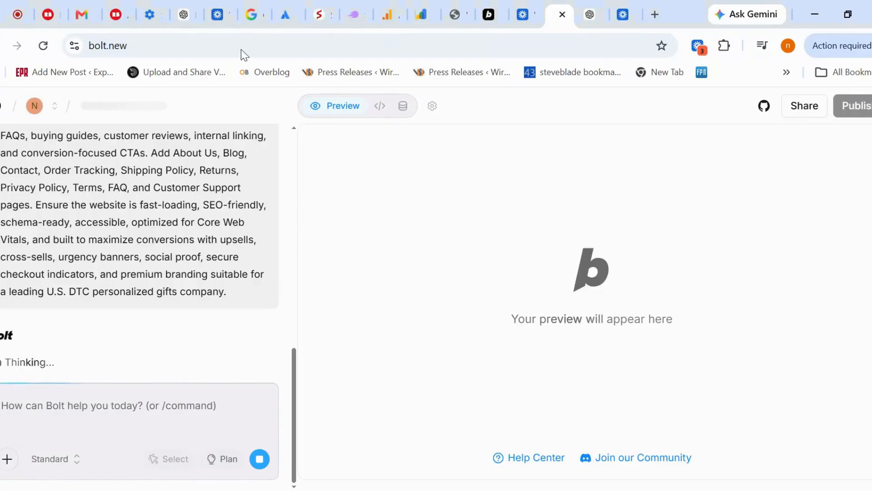
click(21, 4)
click(428, 285)
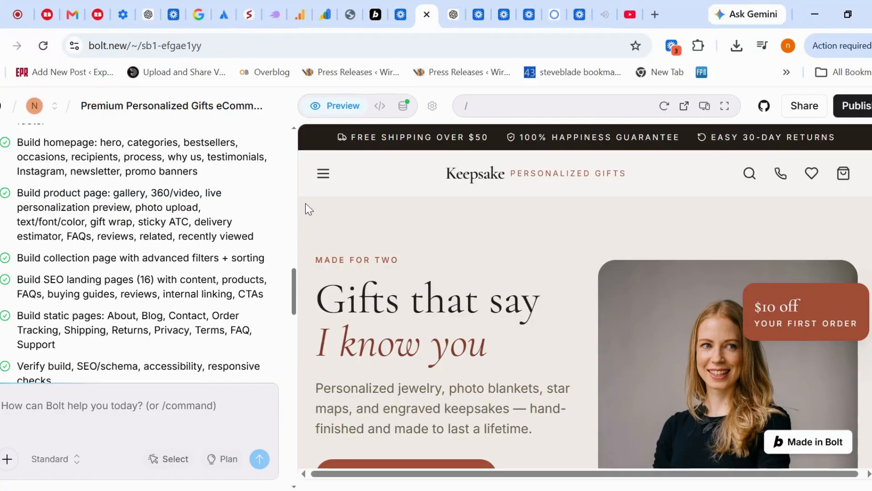
Review Bolt's build summary and the hero section of the generated gift store's homepage preview.
scroll(165, 271, down, 5)
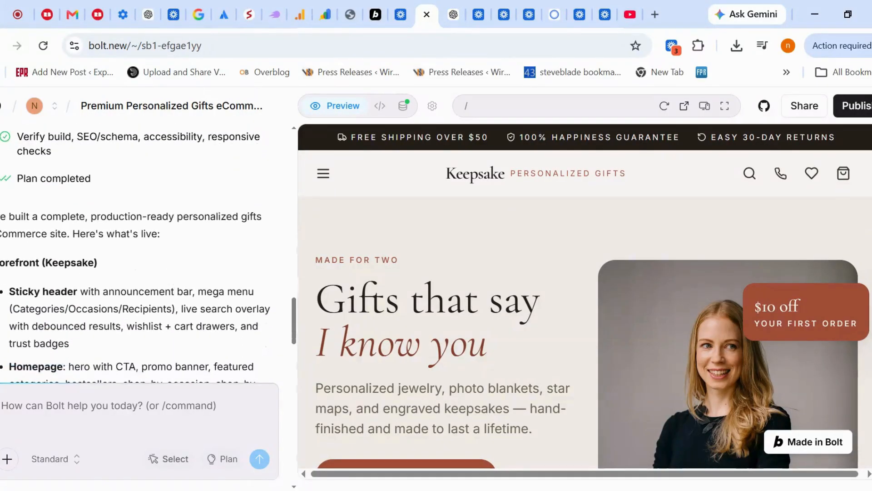
scroll(585, 296, down, 10)
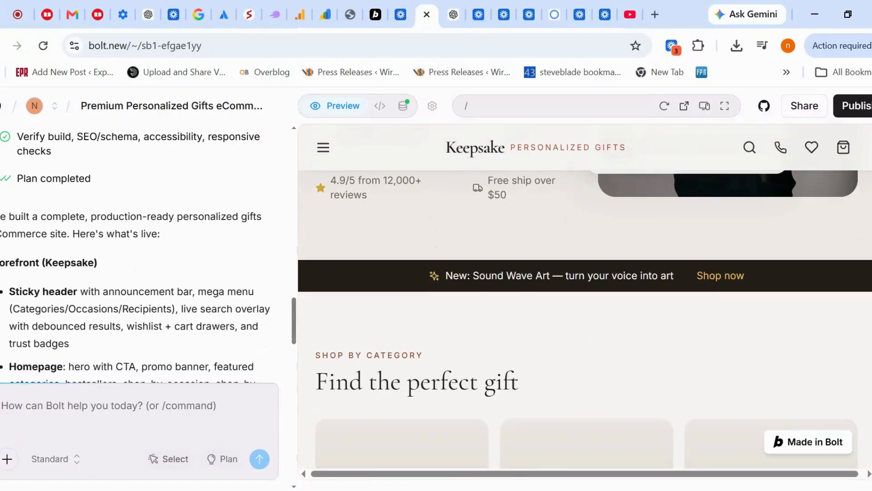
scroll(368, 318, up, 10)
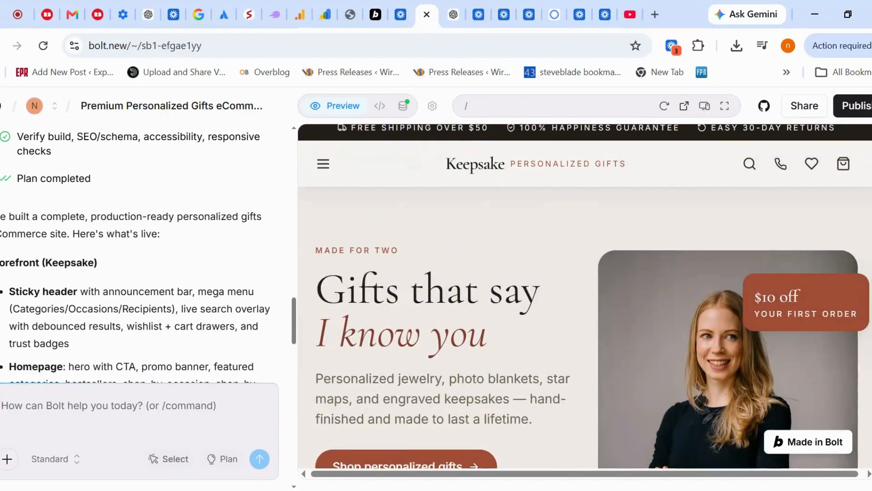
scroll(427, 256, down, 1)
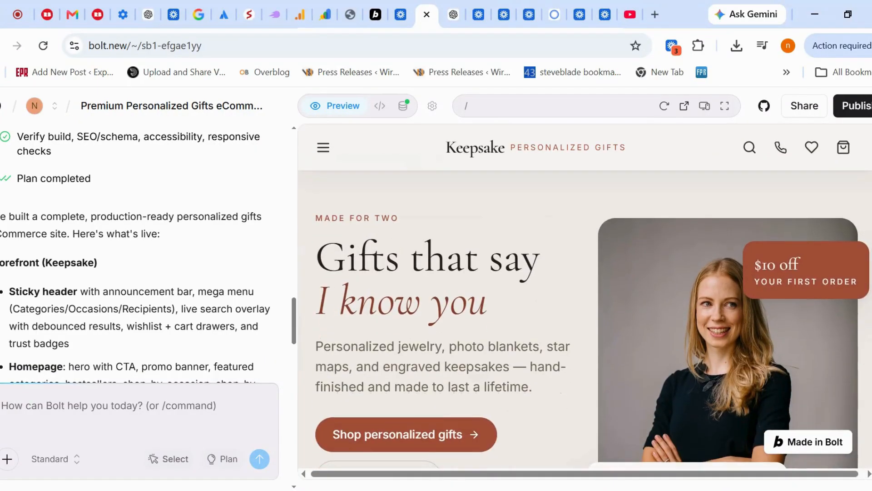
triple_click(360, 218)
scroll(381, 277, down, 5)
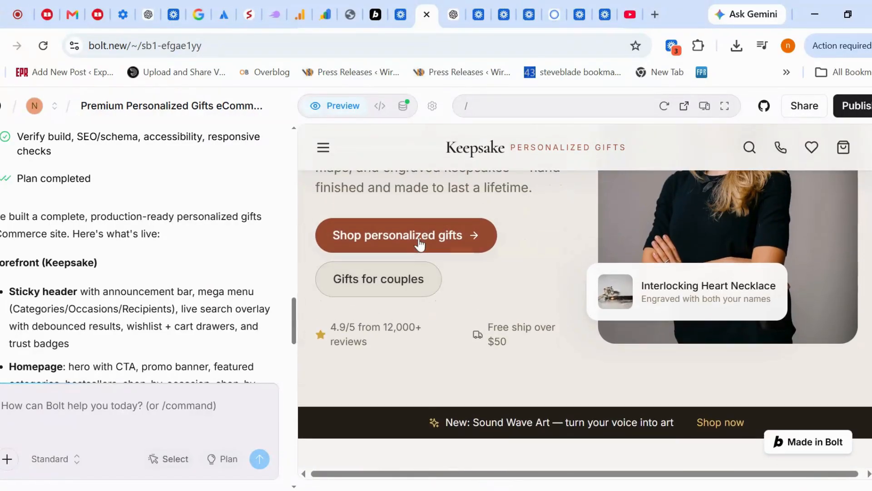
Examine the gift category cards and the start of the best-sellers section in the homepage preview.
scroll(420, 244, down, 3)
scroll(423, 272, down, 2)
triple_click(384, 314)
scroll(384, 314, down, 3)
scroll(640, 345, down, 2)
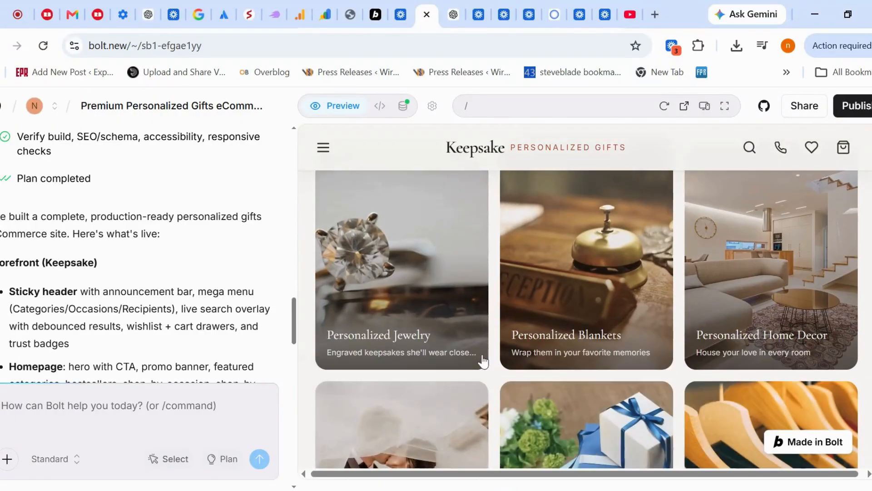
scroll(656, 346, down, 3)
scroll(656, 346, down, 4)
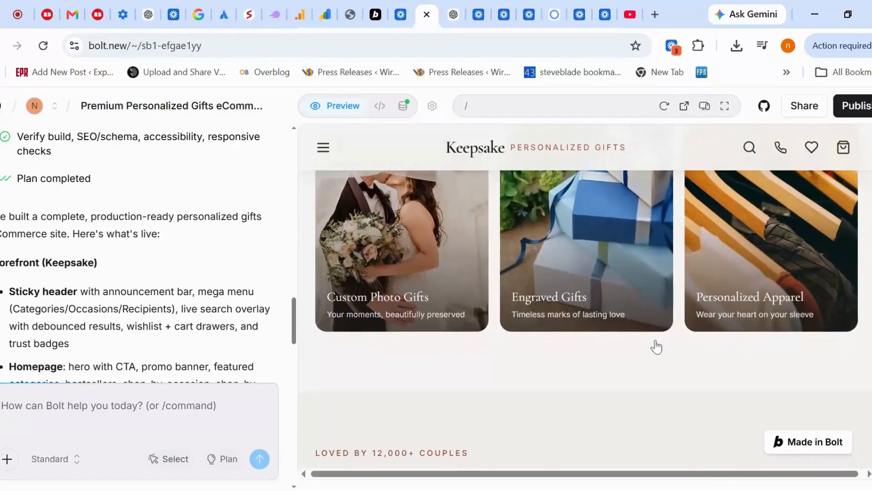
scroll(655, 347, down, 1)
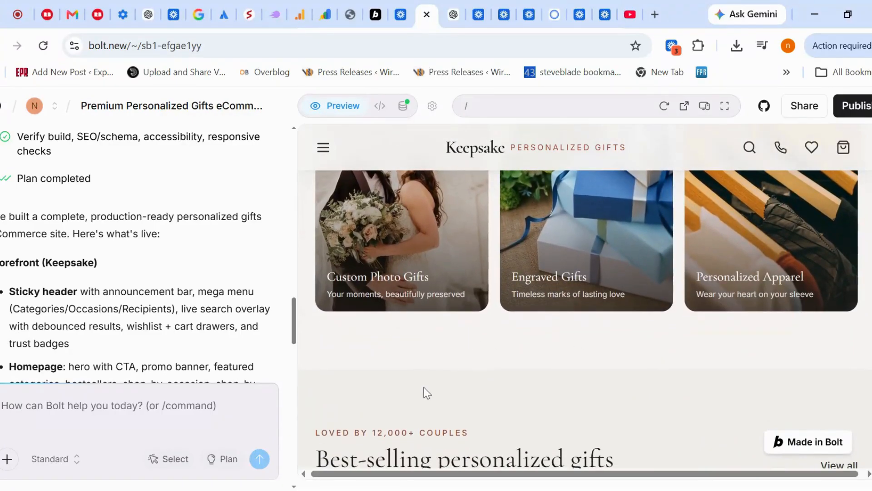
scroll(424, 391, down, 4)
scroll(424, 387, up, 4)
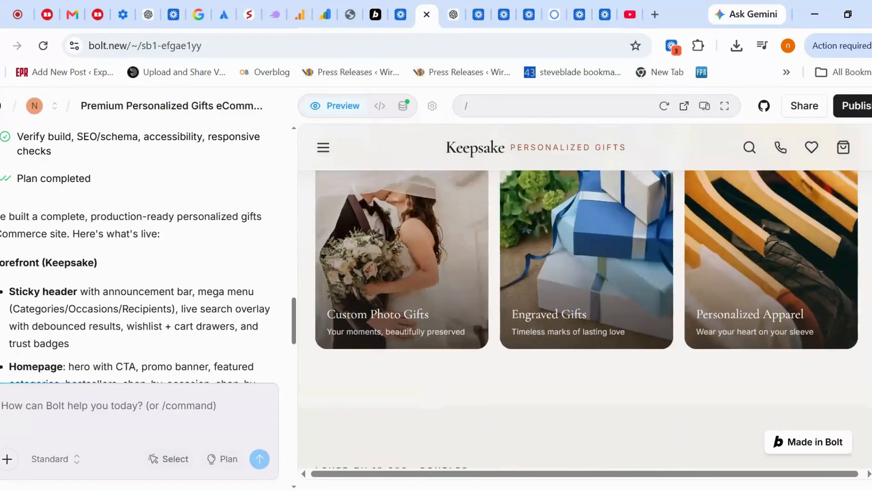
Examine the best-selling personalized gifts in the homepage preview, including product images, discount badges and prices.
scroll(534, 344, down, 6)
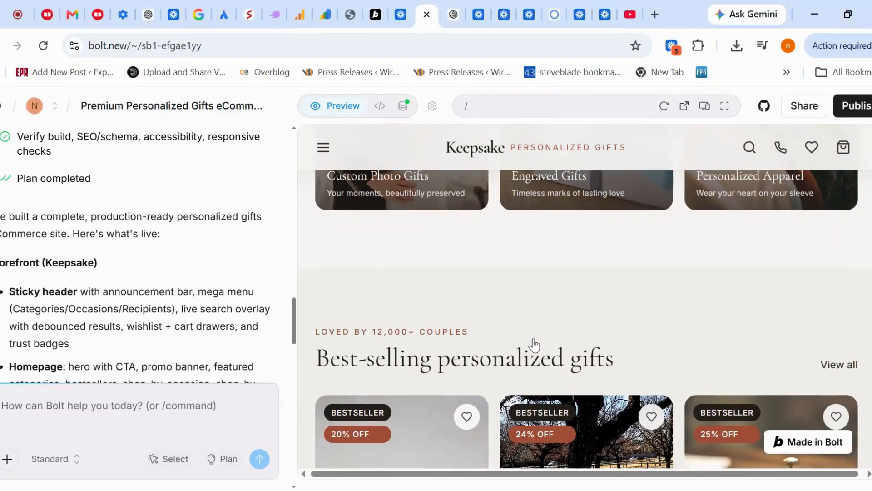
scroll(587, 318, down, 1)
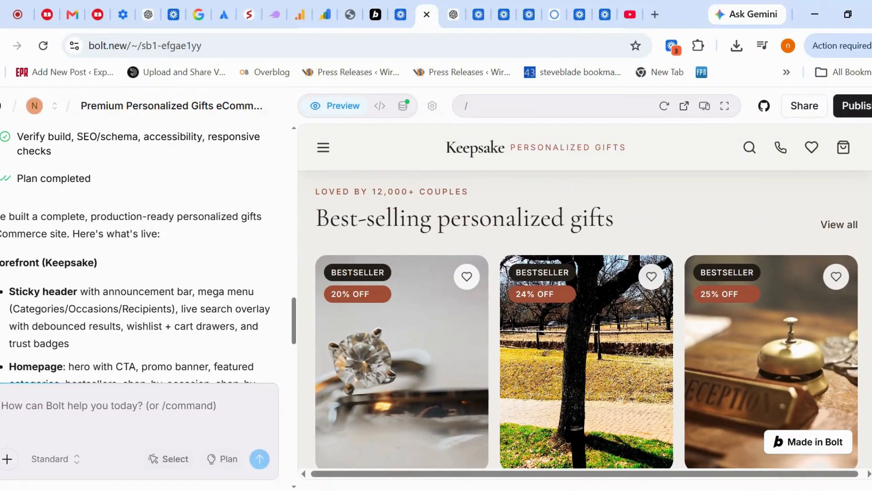
scroll(586, 318, down, 7)
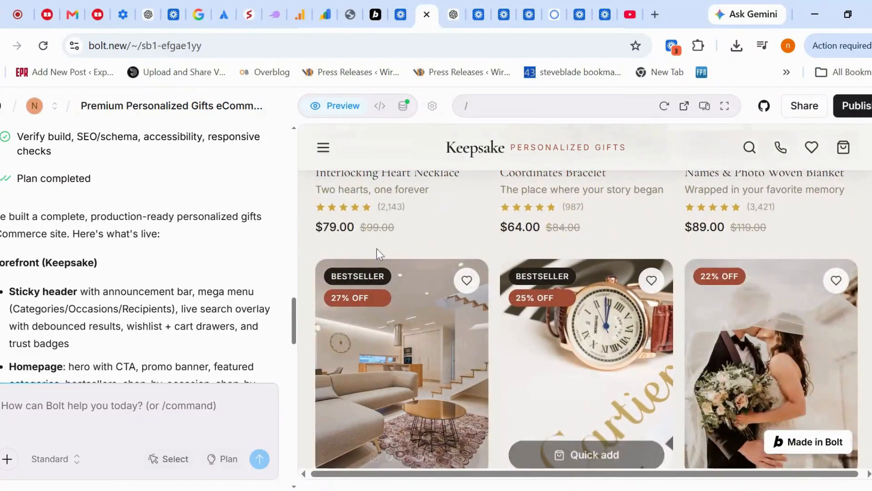
drag(316, 228, 356, 228)
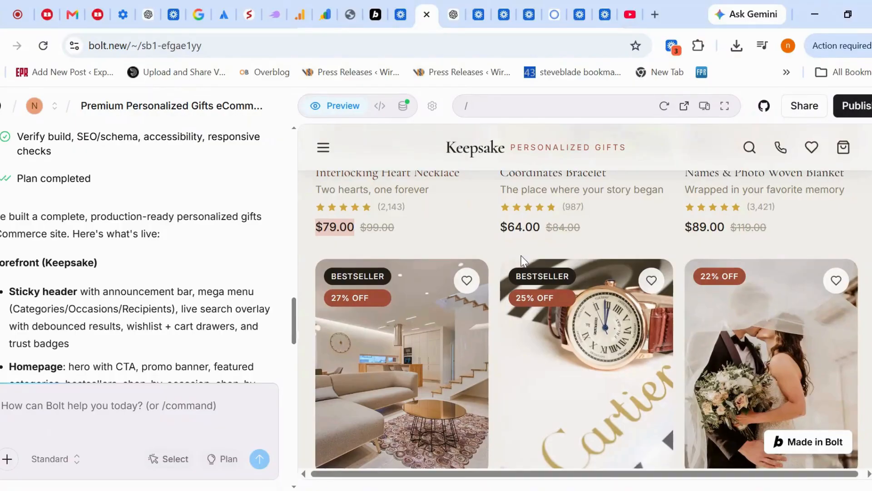
drag(541, 227, 500, 227)
scroll(504, 228, down, 8)
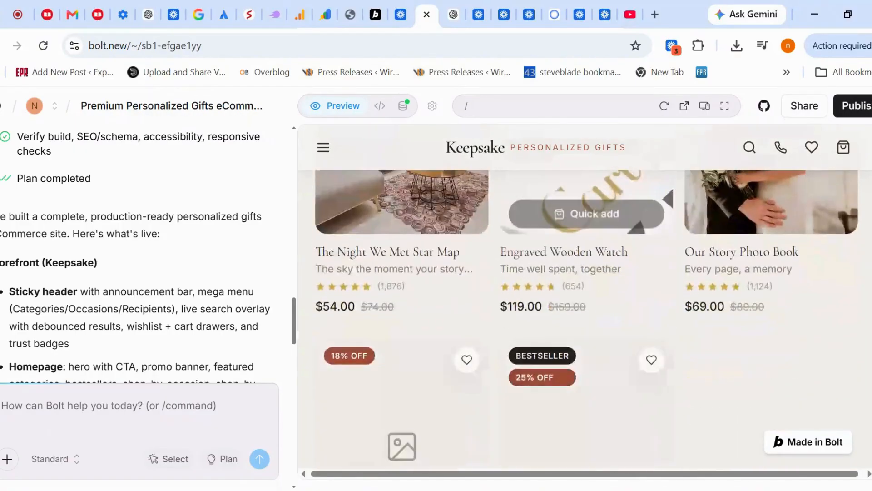
scroll(470, 333, down, 4)
scroll(468, 362, up, 5)
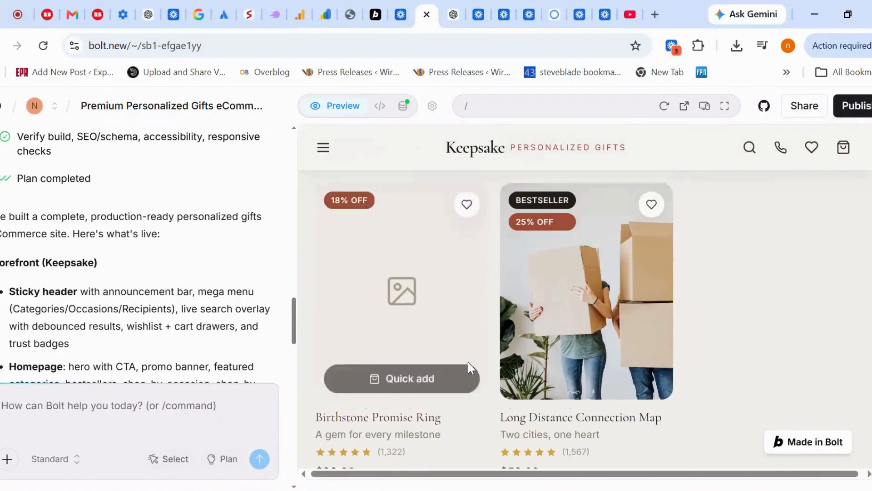
scroll(683, 359, down, 5)
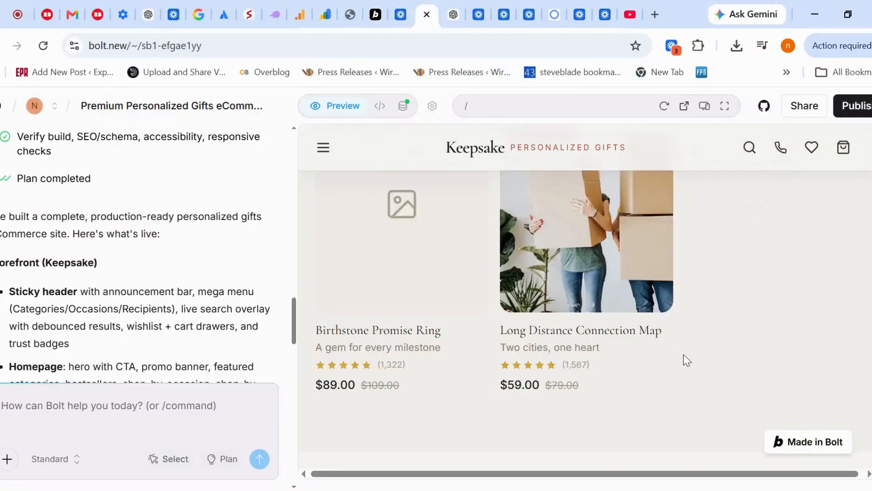
Review the shop-by-occasion and shop-by-recipient cards in the homepage preview.
scroll(598, 347, down, 3)
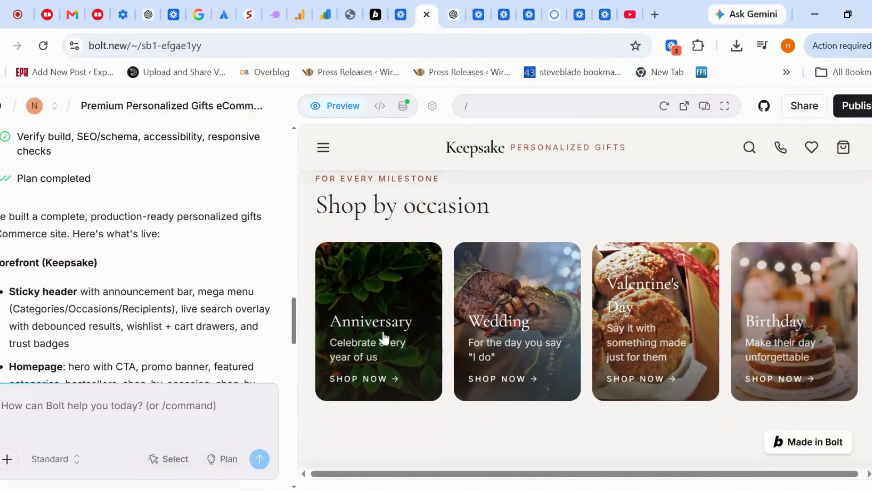
triple_click(516, 216)
scroll(513, 212, down, 1)
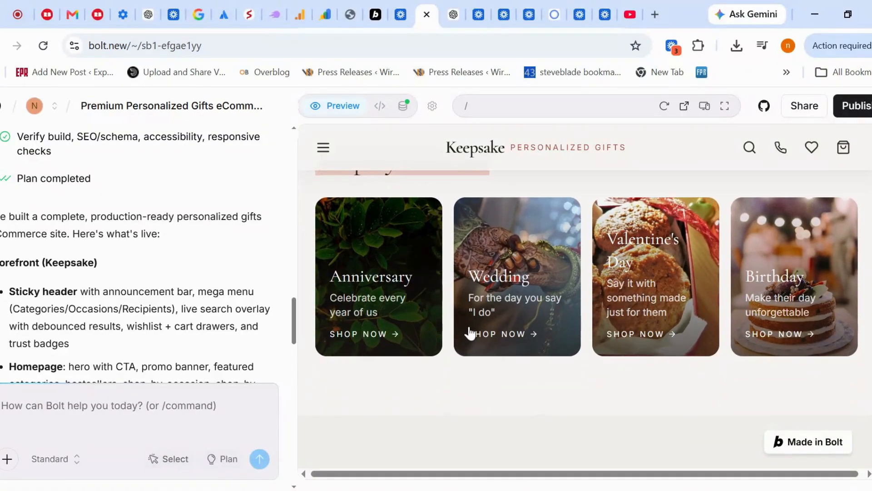
scroll(807, 333, down, 3)
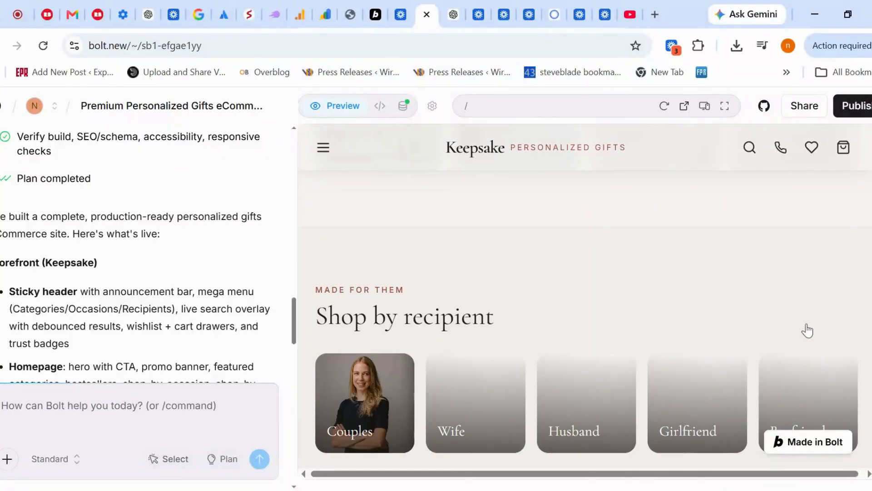
scroll(807, 331, down, 2)
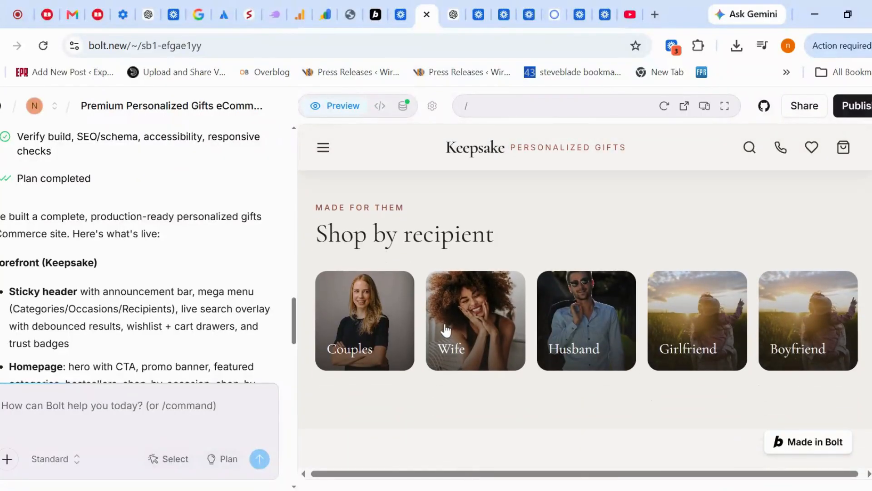
Read the How It Works section and its four personalization steps in the homepage preview.
scroll(795, 354, down, 5)
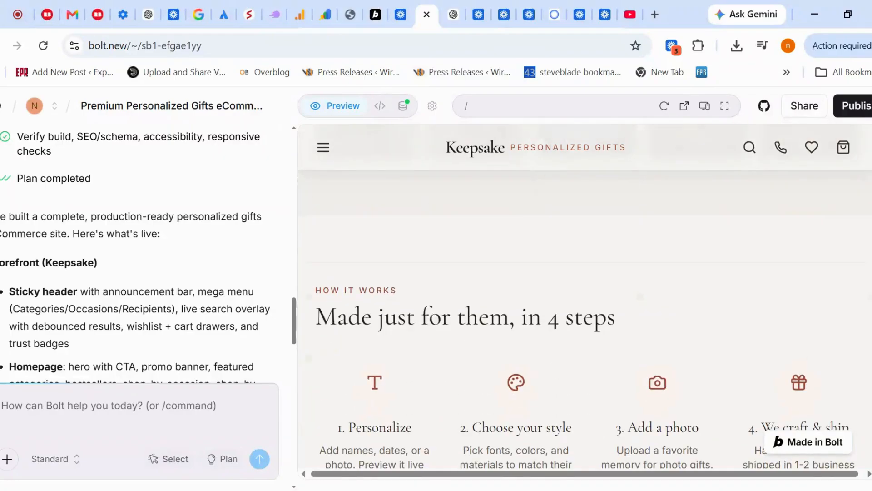
scroll(650, 330, down, 2)
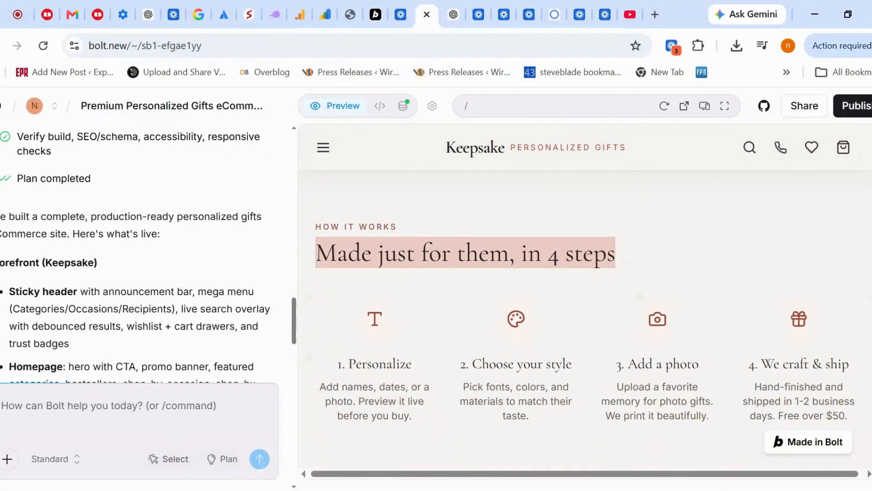
scroll(585, 284, down, 2)
double_click(380, 258)
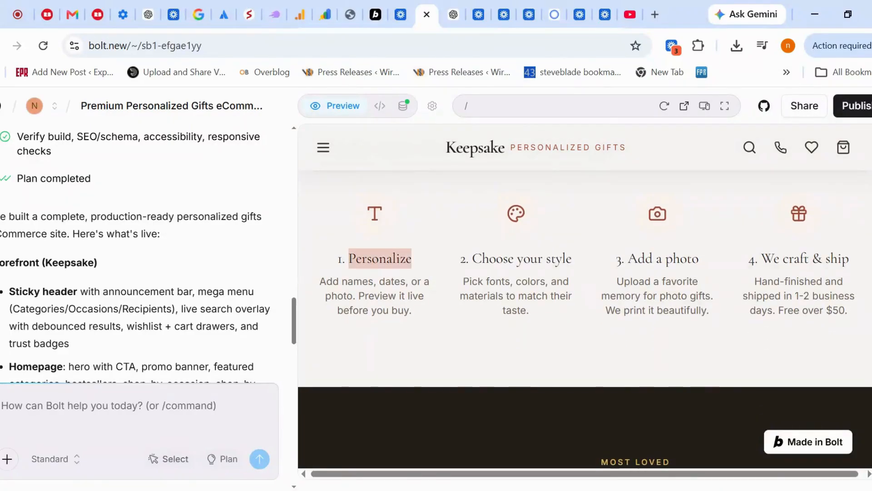
triple_click(516, 258)
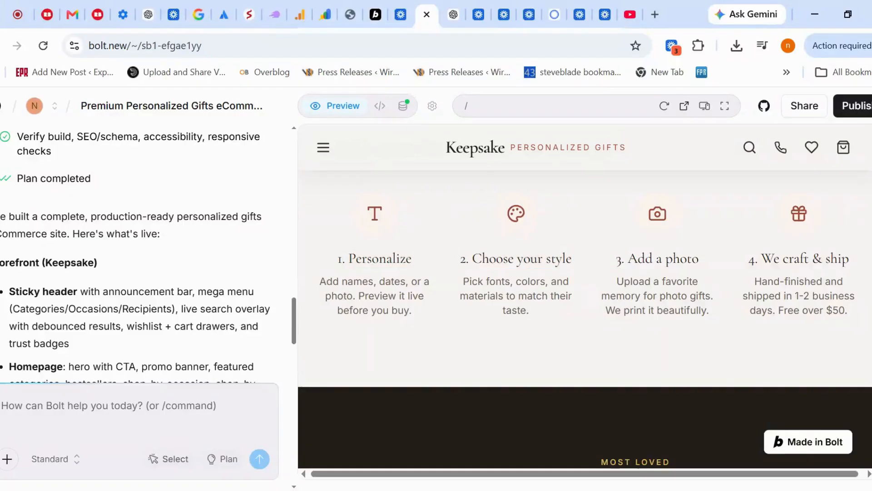
triple_click(613, 260)
double_click(796, 258)
Examine the most-loved woven blanket feature, including its image, bullet points and shop link.
scroll(585, 304, down, 7)
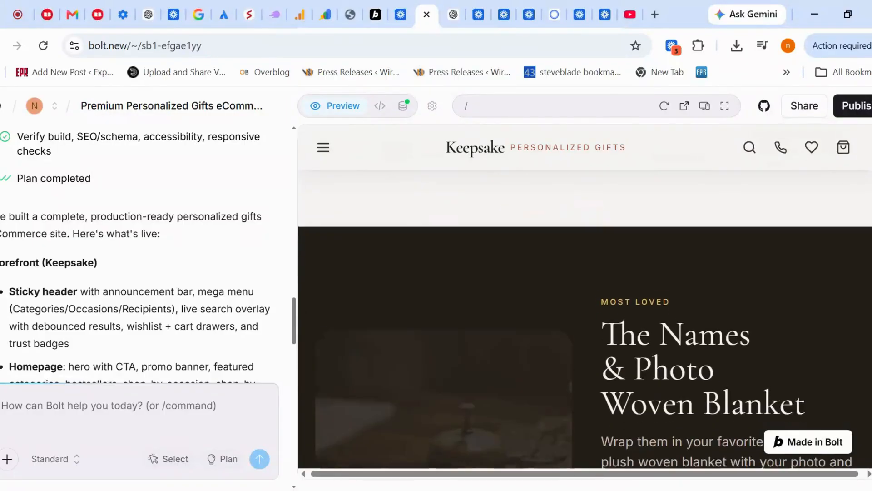
scroll(518, 240, up, 1)
scroll(518, 240, down, 2)
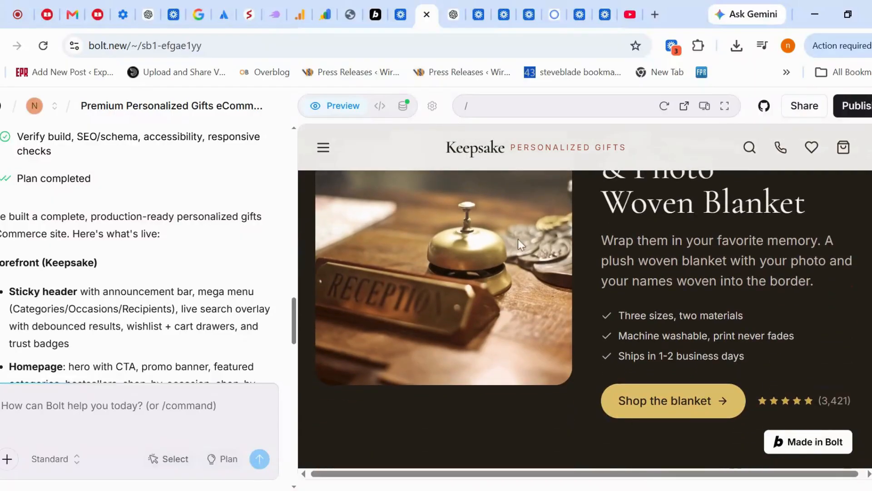
scroll(600, 405, down, 2)
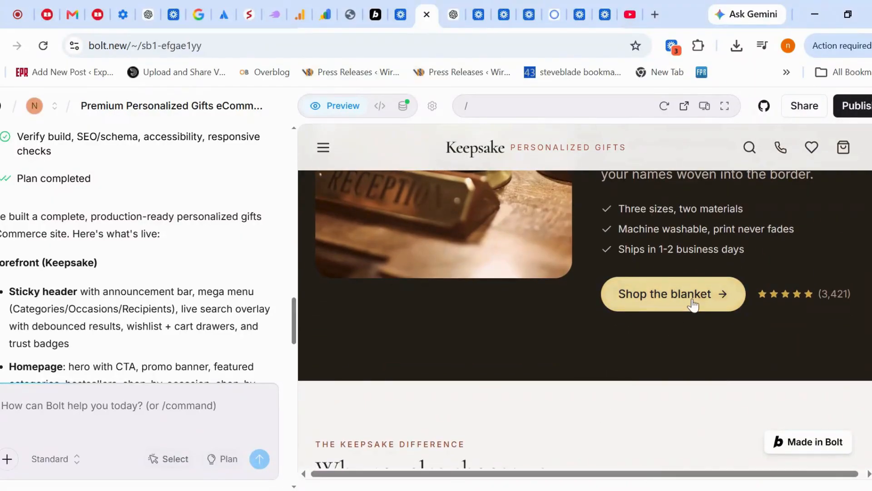
scroll(639, 351, down, 1)
Review the remaining homepage sections, from the reasons to choose the store and customer reviews to the photo gallery and footer links.
scroll(639, 350, down, 5)
scroll(476, 296, up, 2)
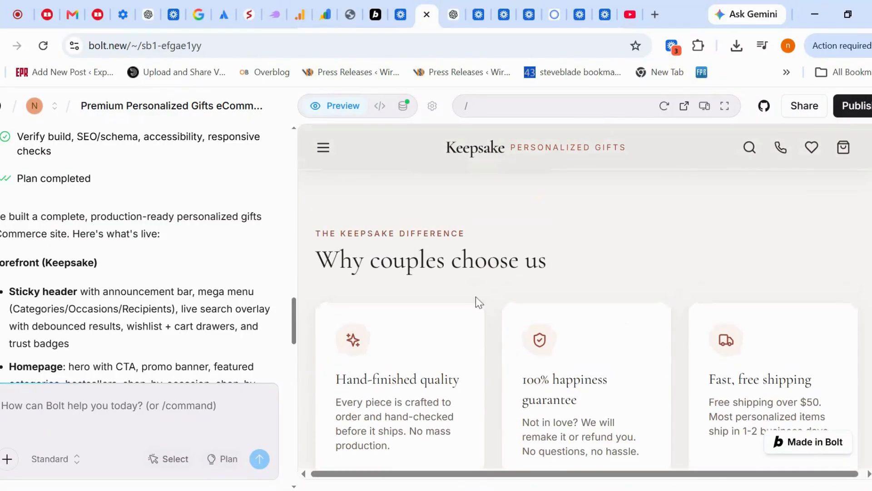
scroll(586, 296, down, 5)
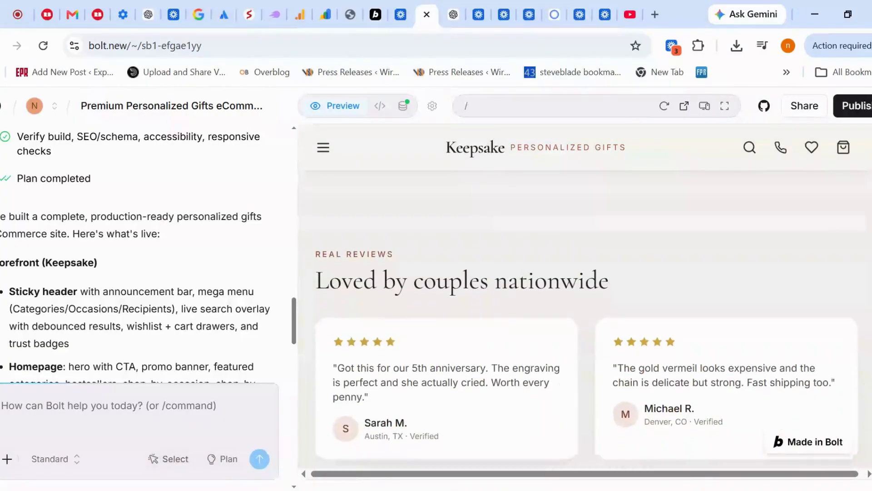
scroll(586, 296, down, 9)
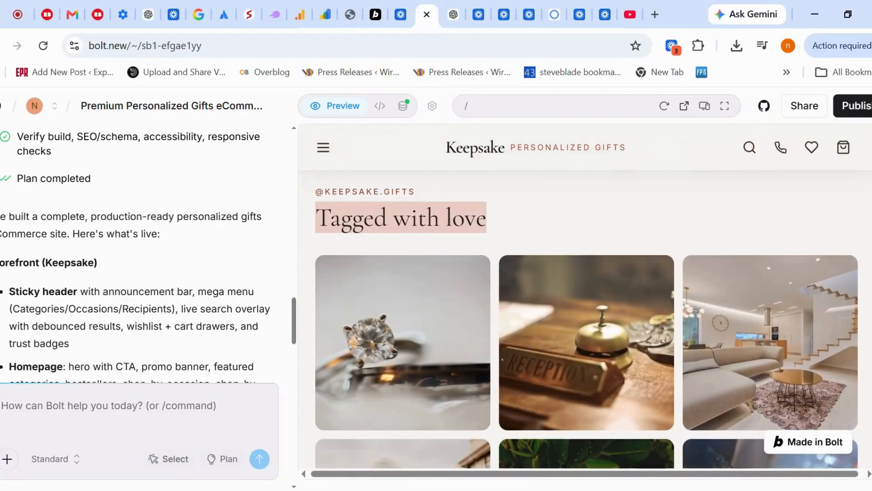
scroll(587, 295, down, 3)
scroll(404, 230, down, 10)
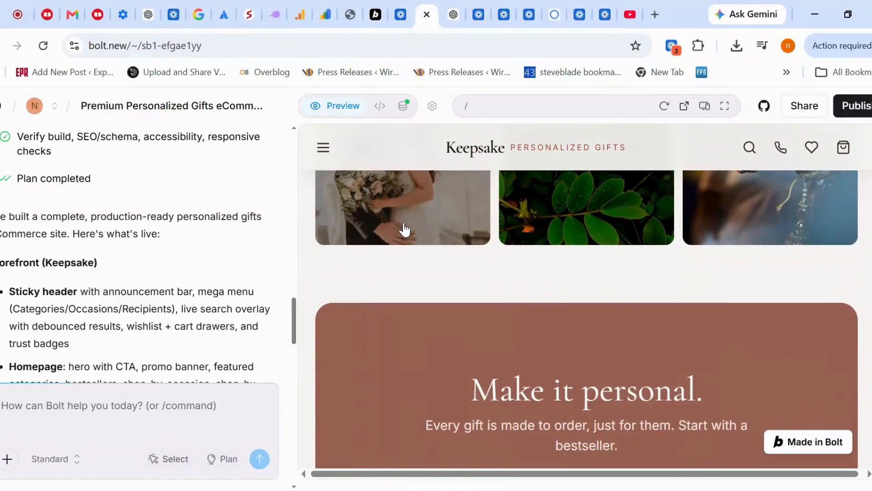
scroll(404, 229, down, 10)
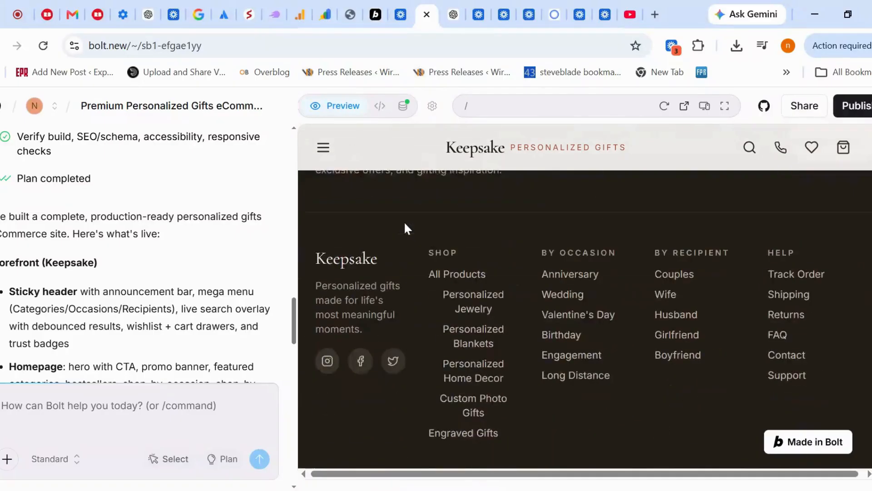
Open the store's navigation menu, review its shop, occasion, recipient and company links, and close it.
click(323, 147)
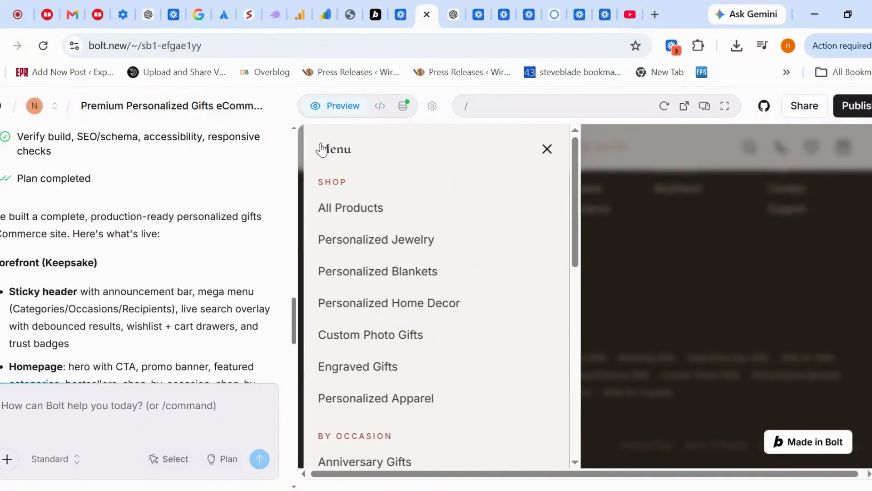
scroll(425, 319, down, 7)
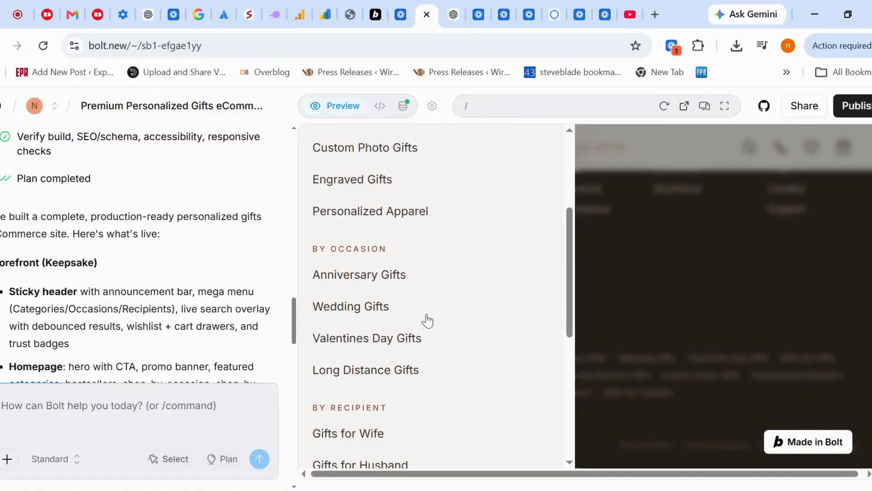
scroll(427, 320, up, 10)
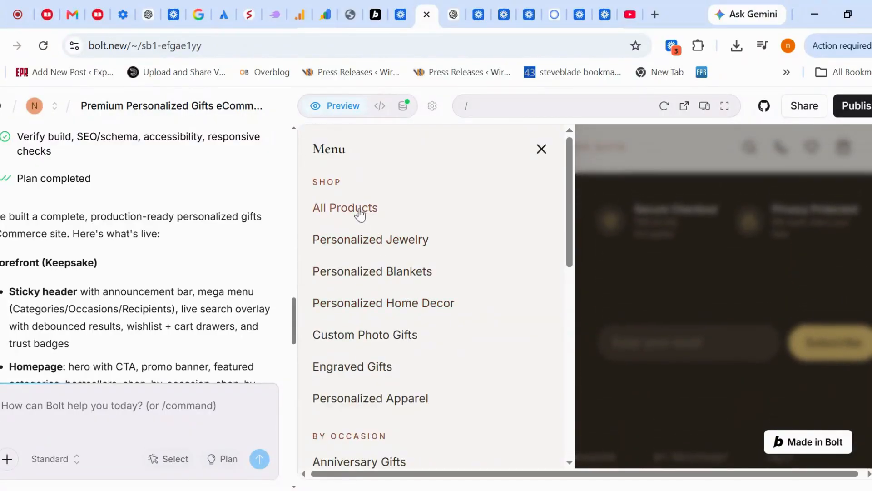
scroll(374, 387, down, 6)
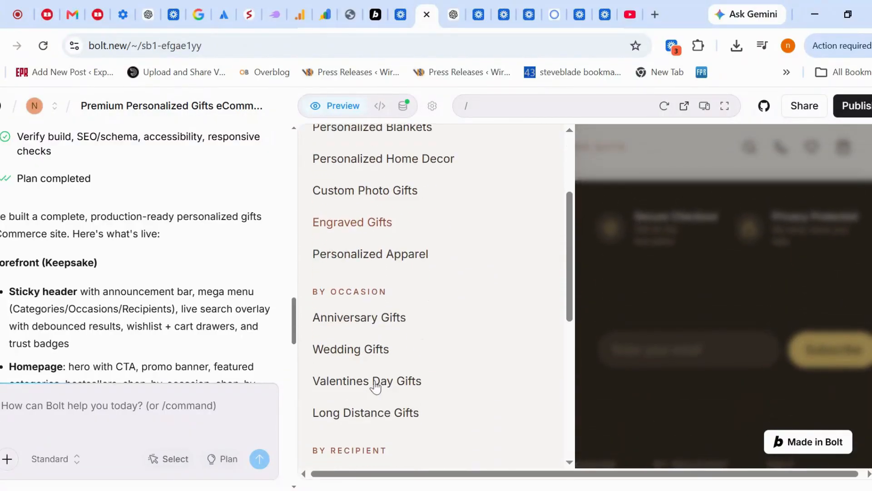
scroll(375, 387, down, 3)
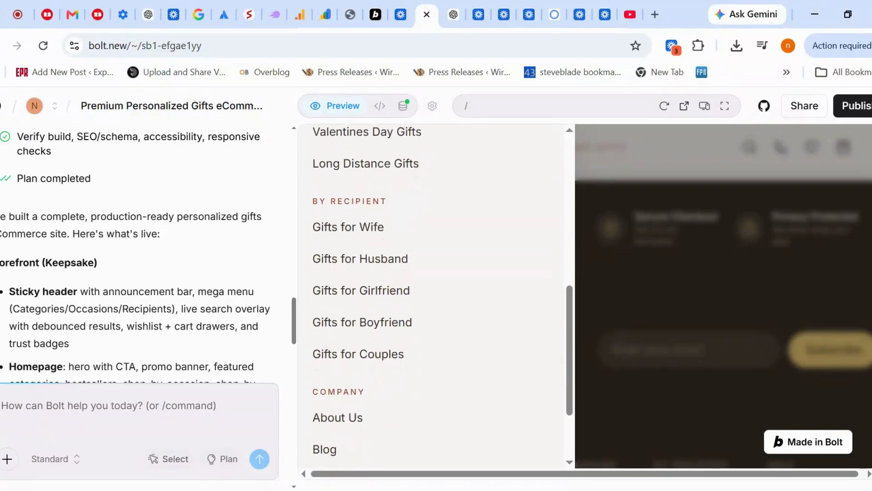
scroll(418, 376, down, 2)
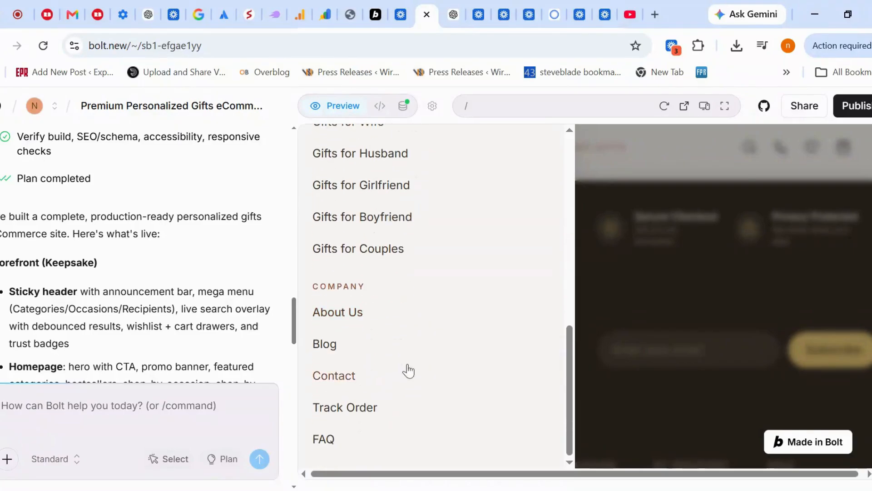
scroll(384, 395, up, 8)
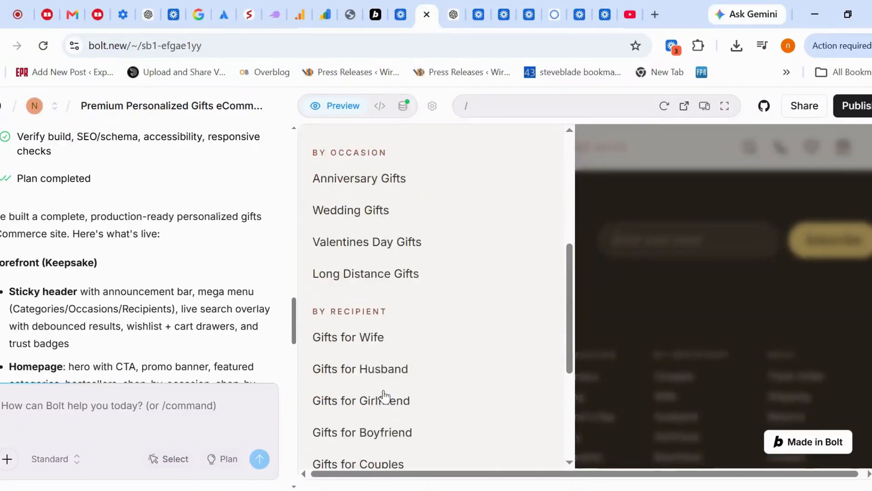
click(626, 267)
Return to the top of the homepage preview and send Bolt the request "change the theme and make it a bit romantic".
scroll(457, 290, up, 10)
scroll(457, 293, down, 15)
scroll(602, 239, up, 15)
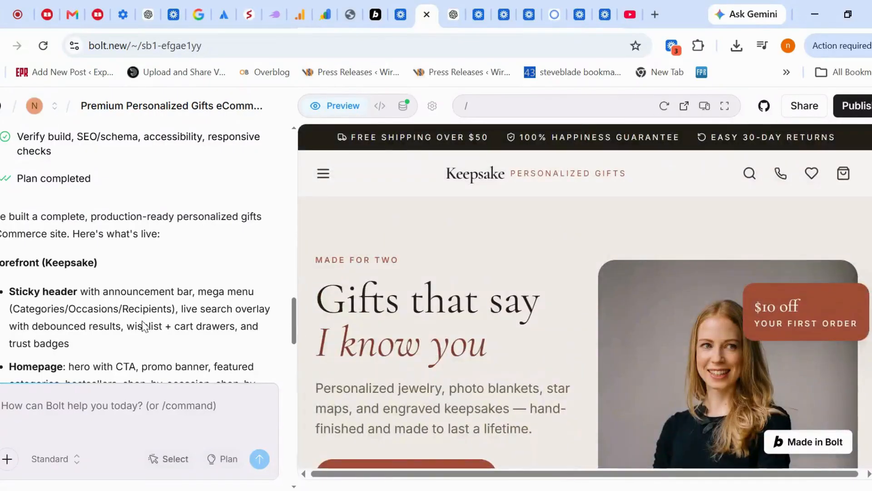
text(chn)
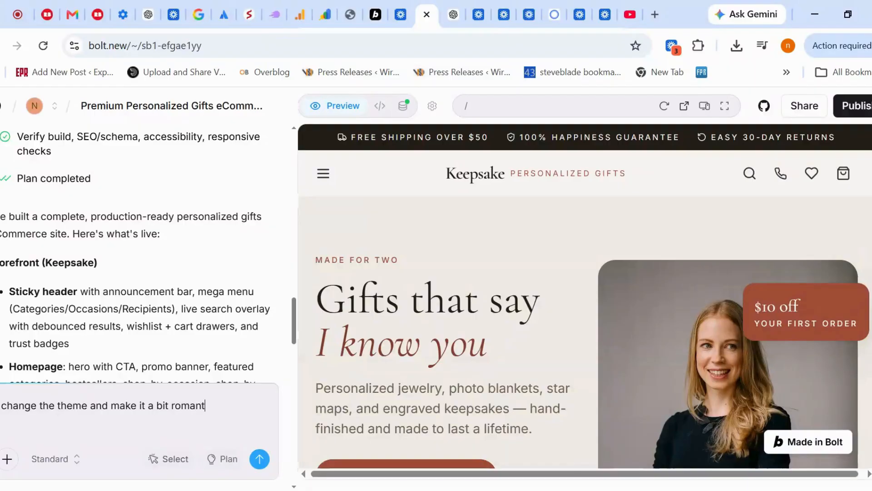
key(Return)
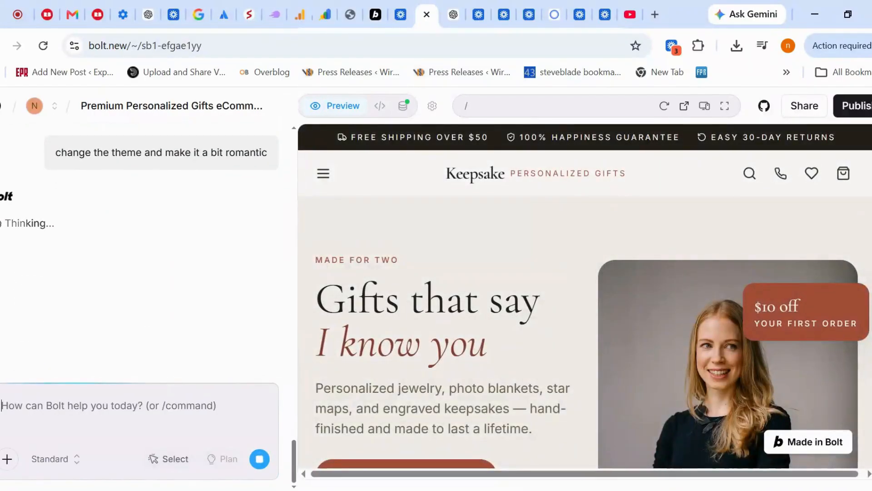
Look through the project's publishing options and its settings and integrations list, then close both.
drag(739, 304, 800, 307)
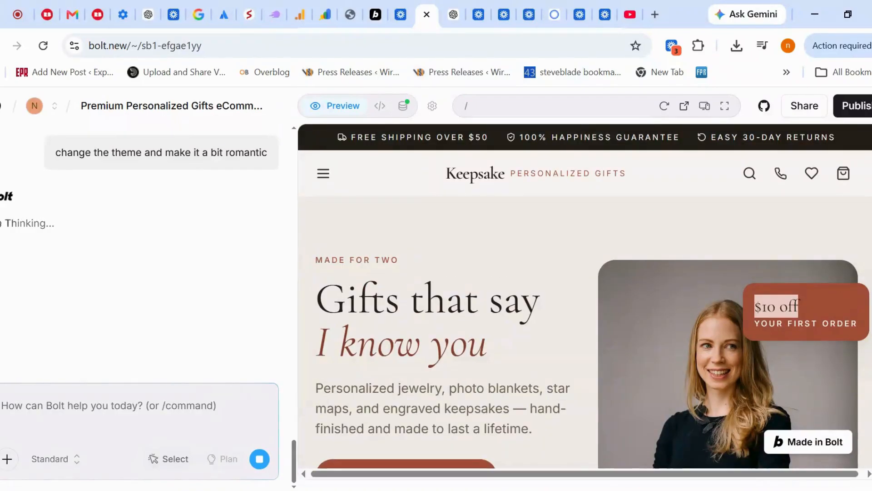
click(863, 109)
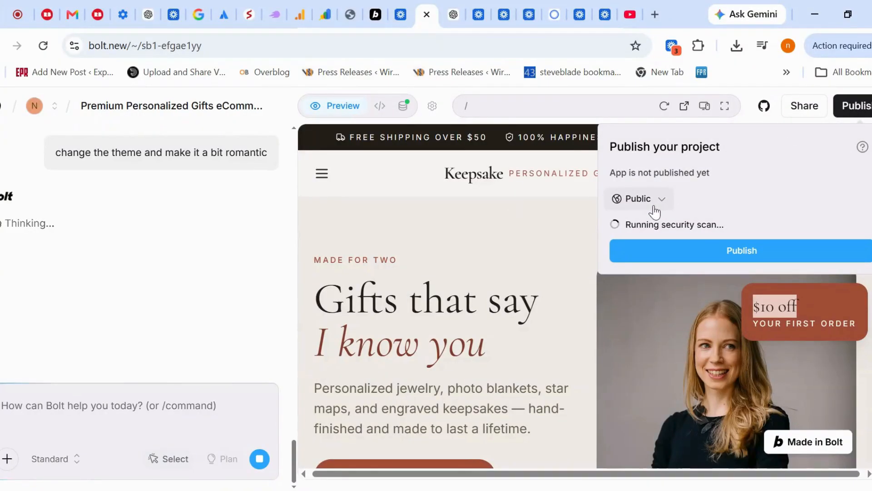
click(422, 119)
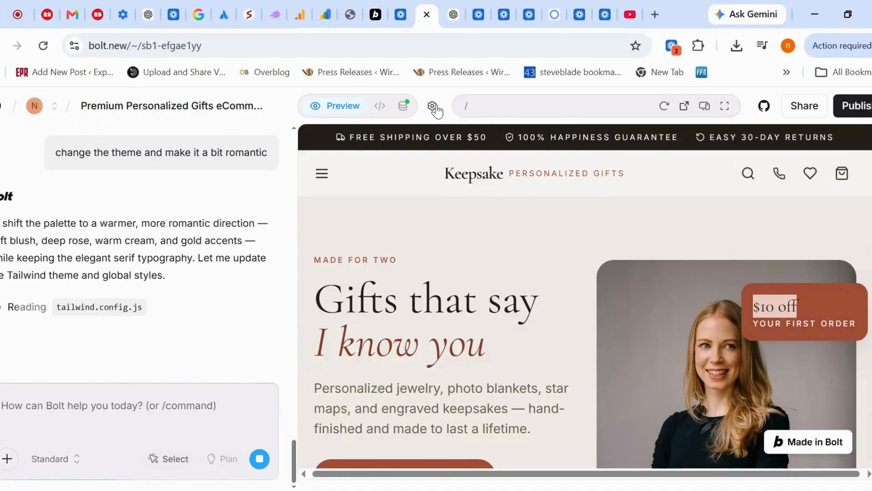
click(433, 106)
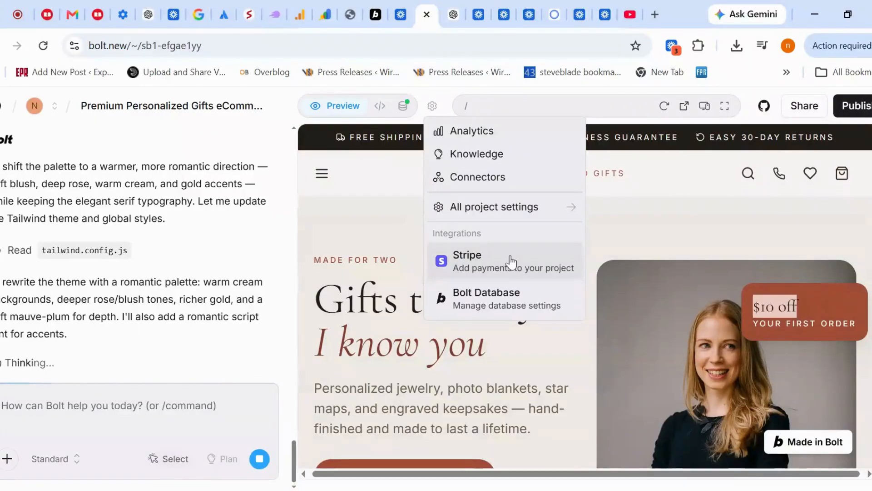
click(369, 310)
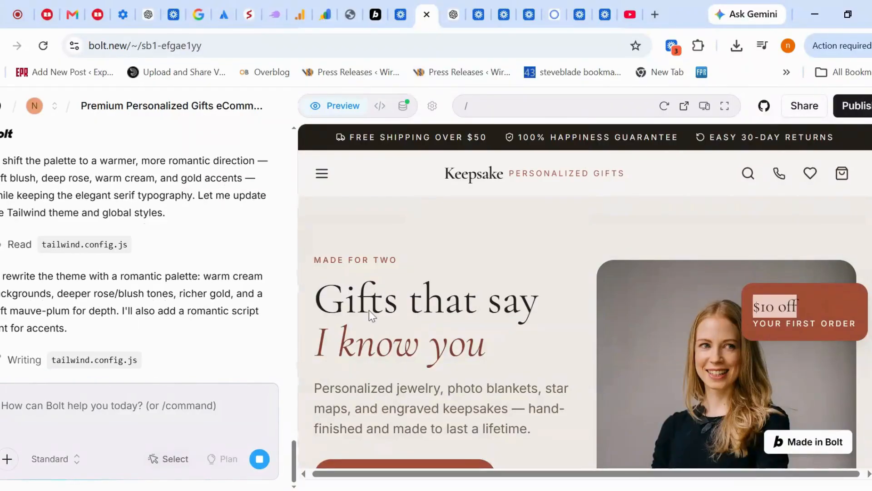
Read Bolt's progress messages on the romantic palette, the global CSS update and the homepage component changes.
scroll(369, 310, down, 2)
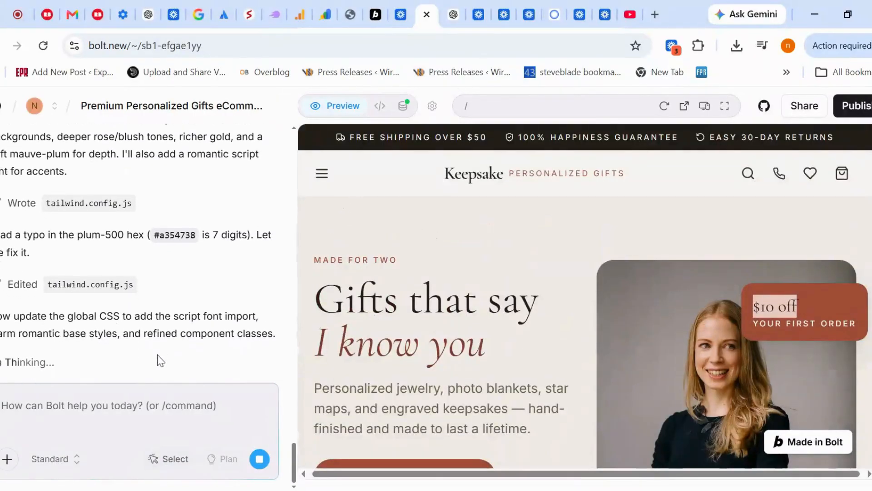
triple_click(157, 334)
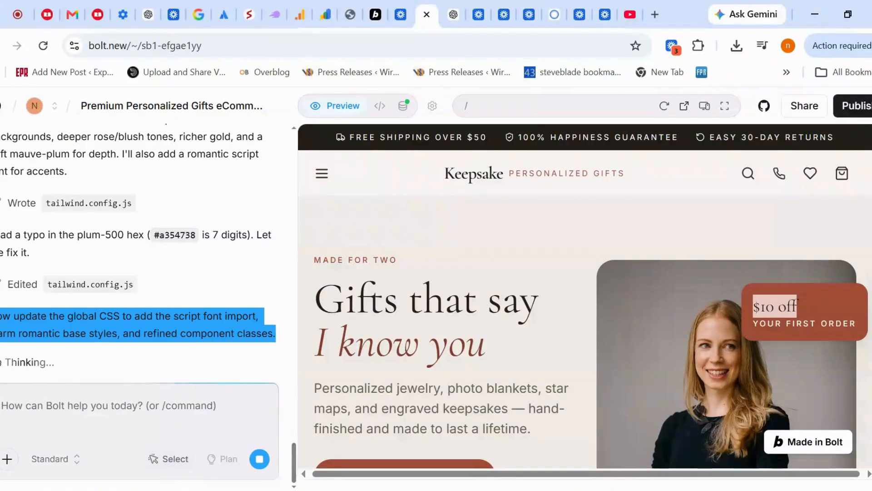
double_click(110, 316)
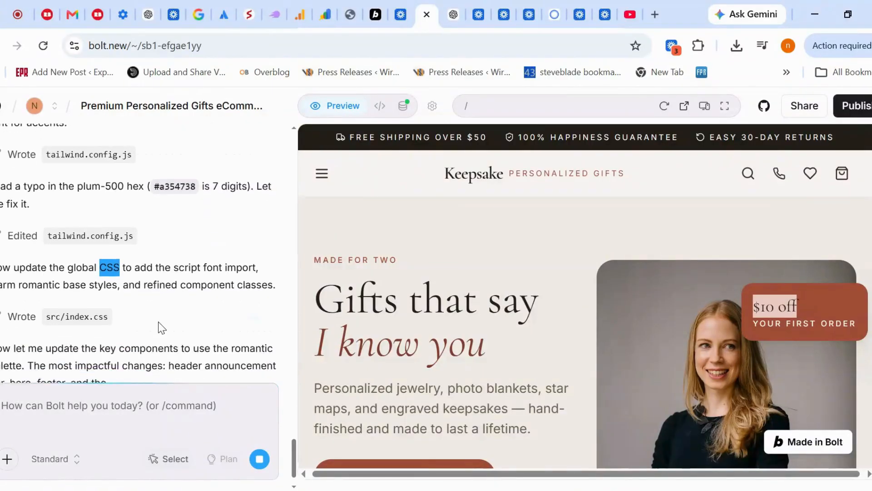
double_click(60, 258)
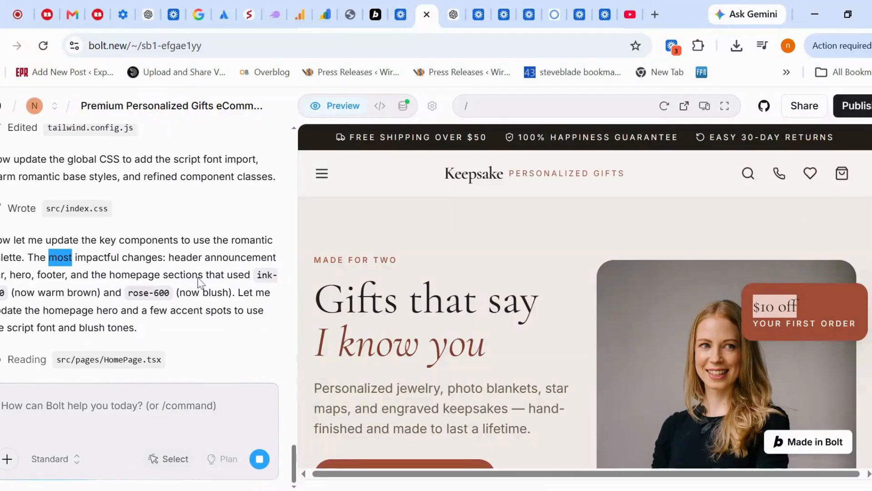
scroll(182, 349, up, 6)
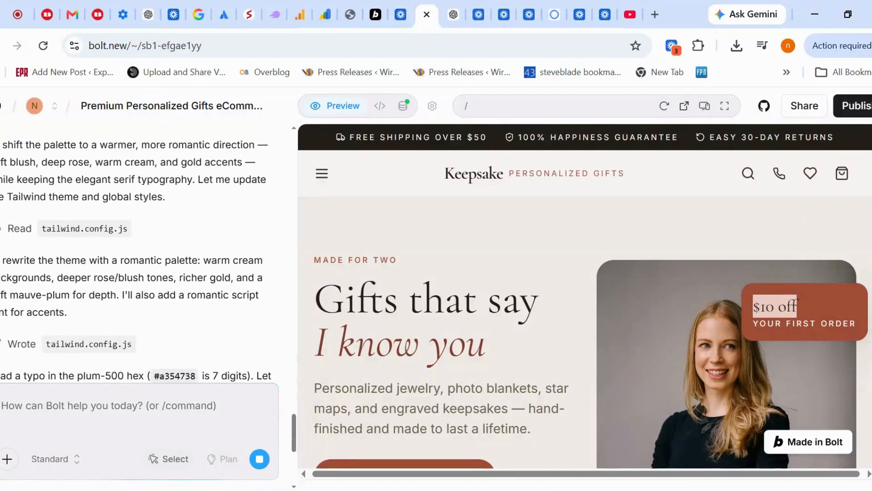
Skim the homepage preview from the gift categories and best sellers to the tagged photo gallery, and return to the hero.
scroll(585, 295, down, 10)
scroll(585, 295, down, 20)
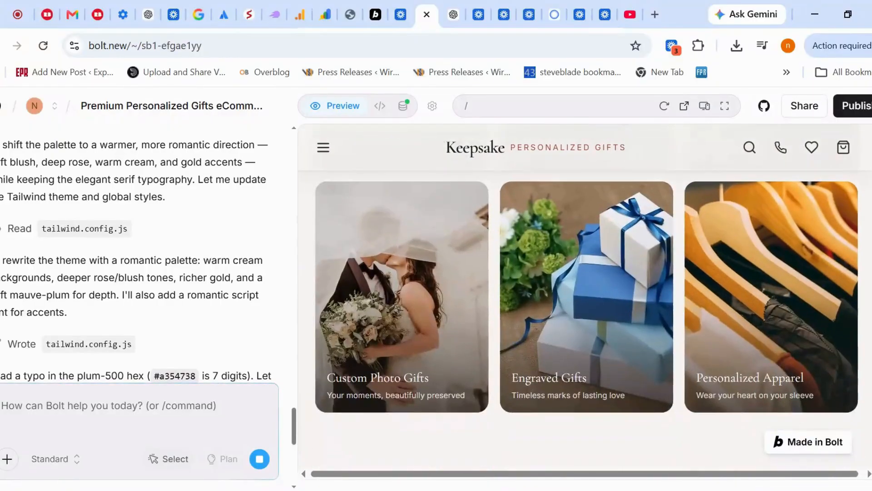
scroll(585, 295, down, 9)
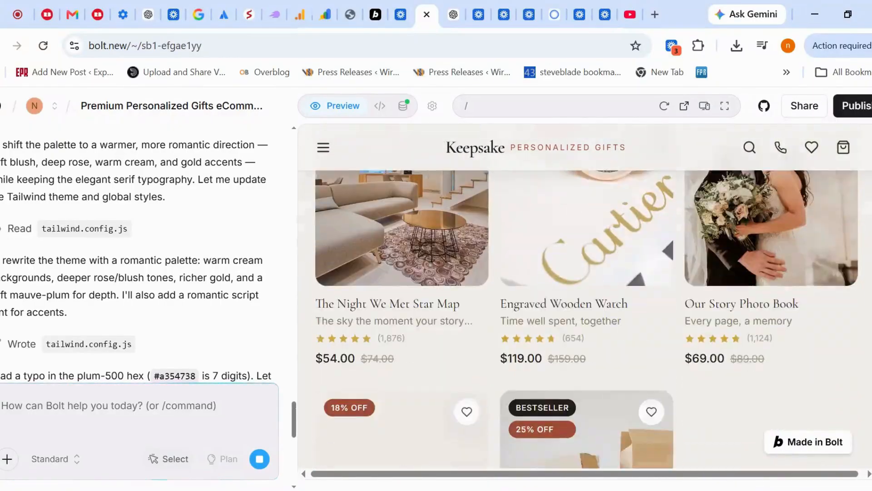
scroll(586, 318, down, 15)
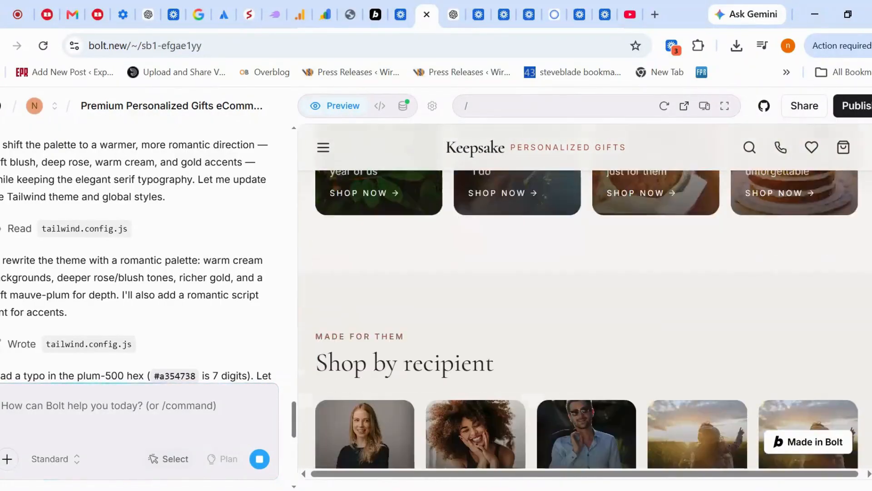
scroll(585, 295, down, 8)
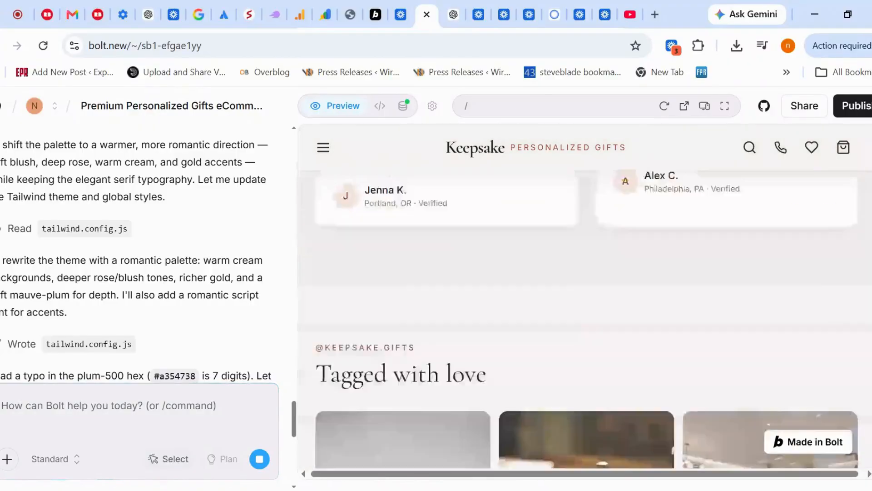
scroll(585, 295, up, 10)
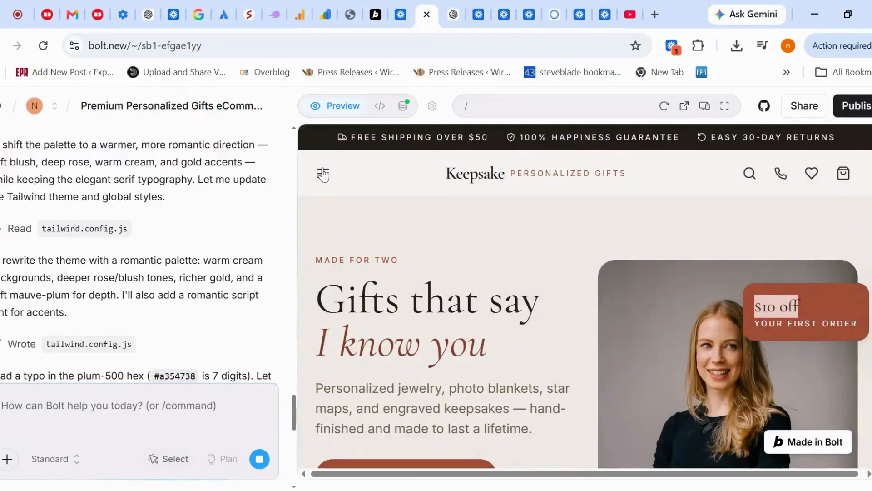
Open the store's navigation menu, look through the occasion and recipient links, and close it.
click(323, 174)
scroll(416, 383, down, 5)
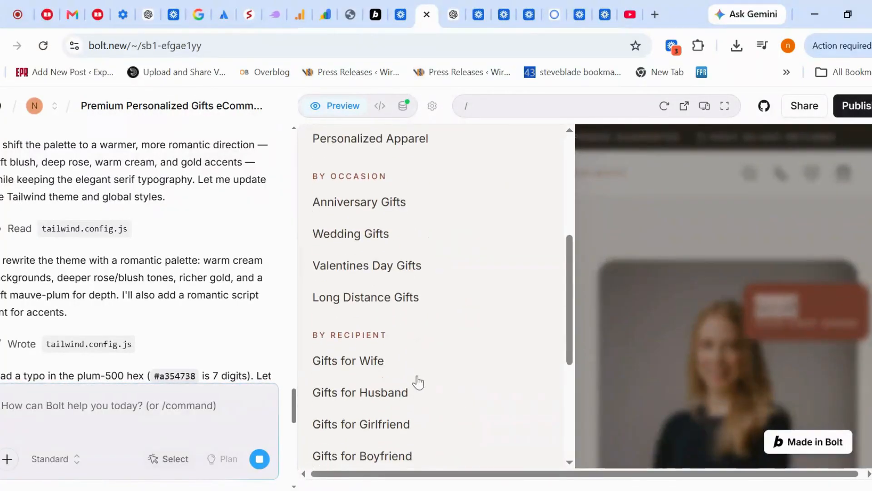
scroll(417, 382, down, 5)
click(612, 221)
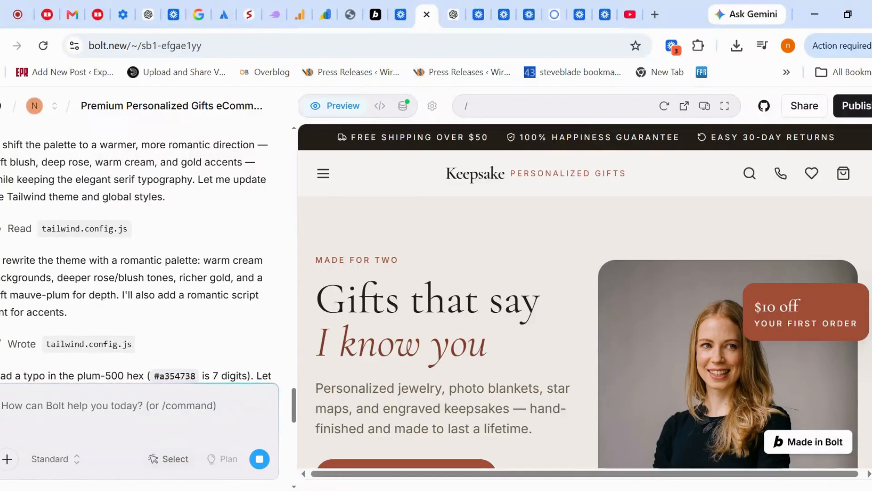
Review the homepage preview from the woven blanket feature and photo gallery down to the footer's popular searches and policy links.
scroll(612, 221, down, 10)
scroll(585, 318, down, 15)
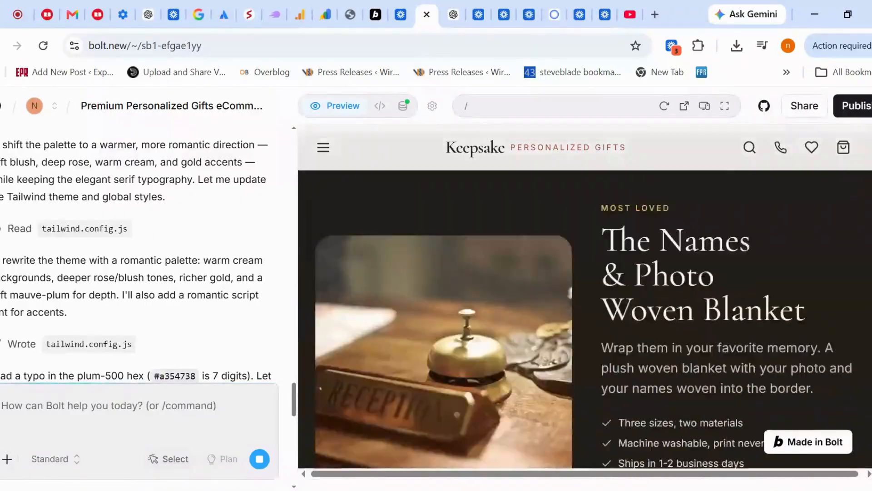
scroll(584, 318, down, 15)
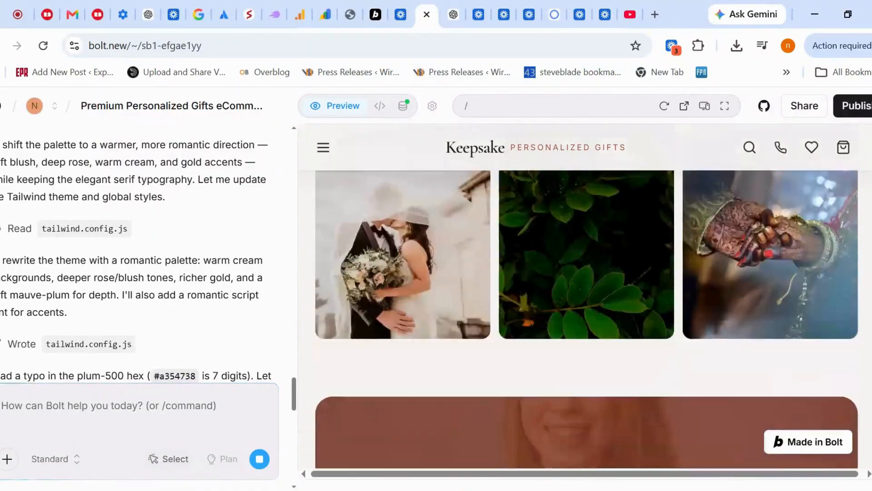
scroll(479, 372, down, 2)
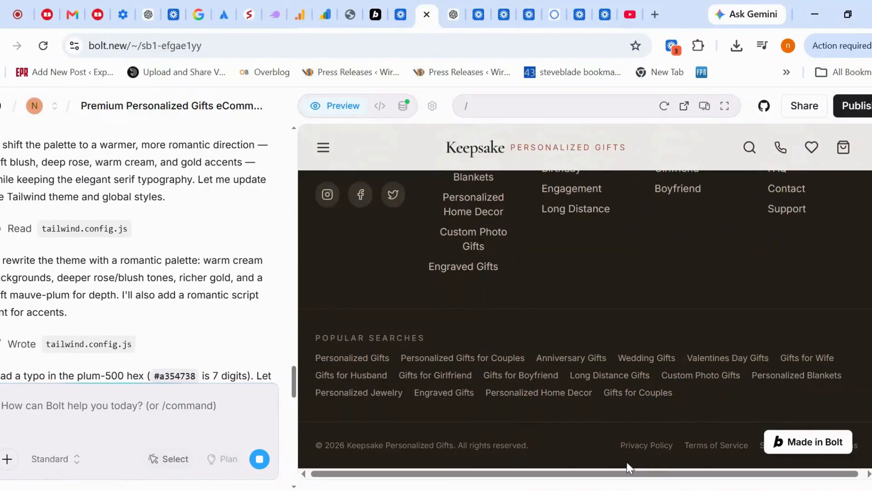
click(623, 398)
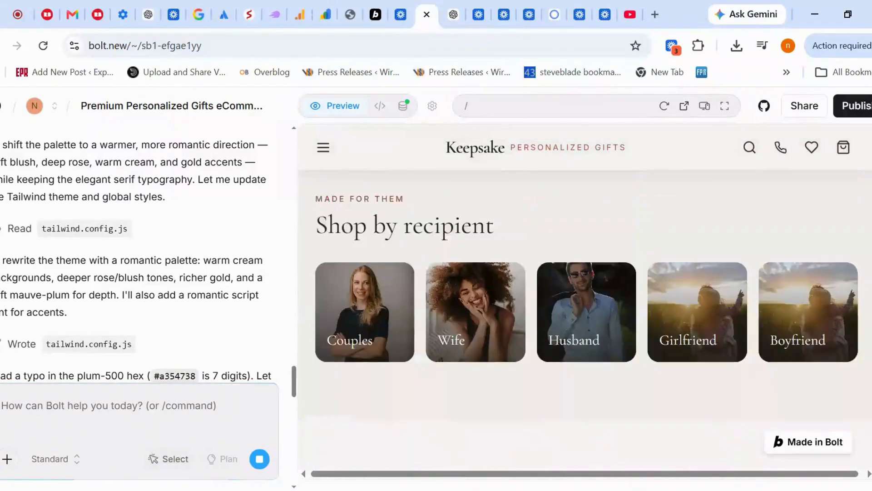
Return to the homepage hero and examine its review rating and free shipping notes.
scroll(337, 343, up, 7)
scroll(438, 311, up, 6)
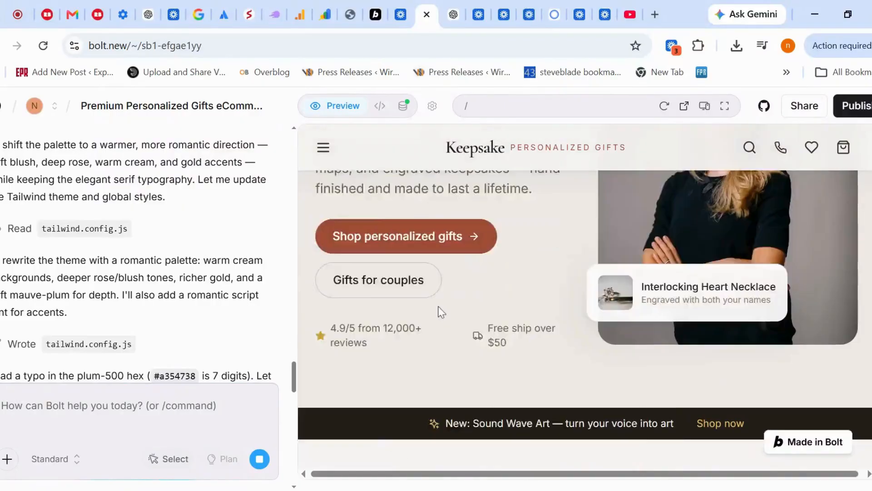
scroll(439, 312, down, 6)
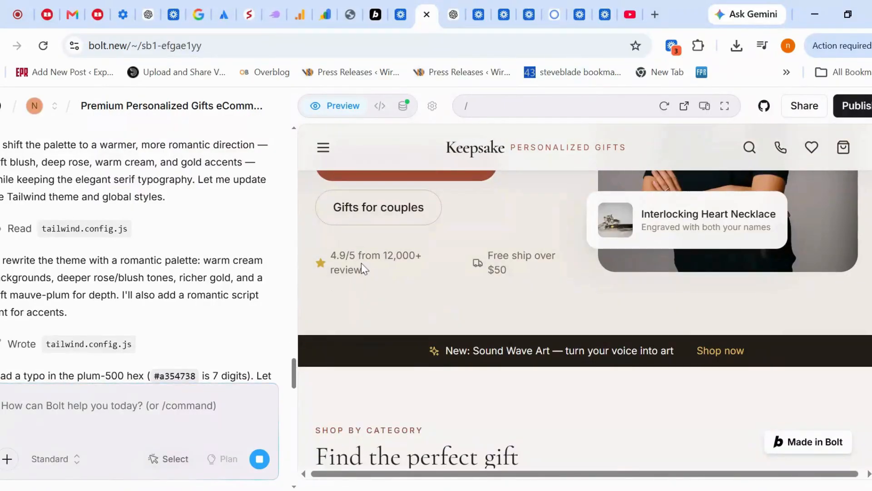
triple_click(361, 264)
triple_click(498, 256)
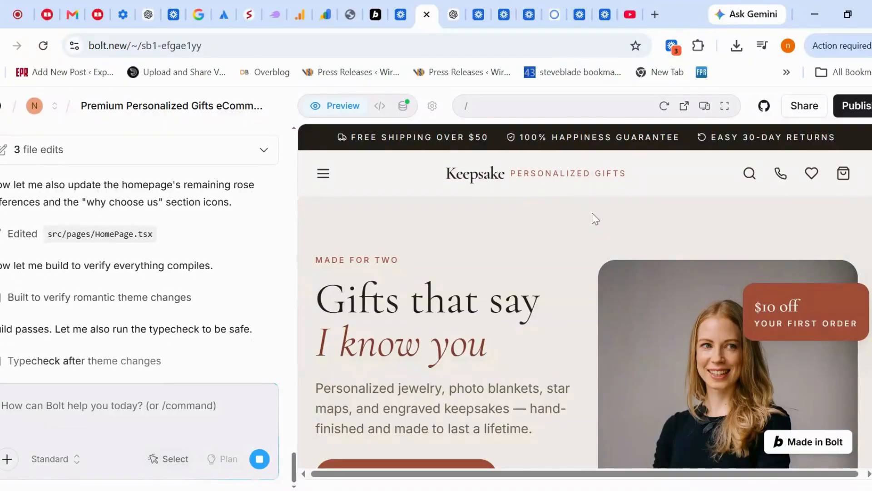
Check the best sellers, store guarantees, reviews heading and newsletter sign-up in the preview, and return to the page's start.
scroll(592, 212, down, 2)
scroll(592, 213, down, 15)
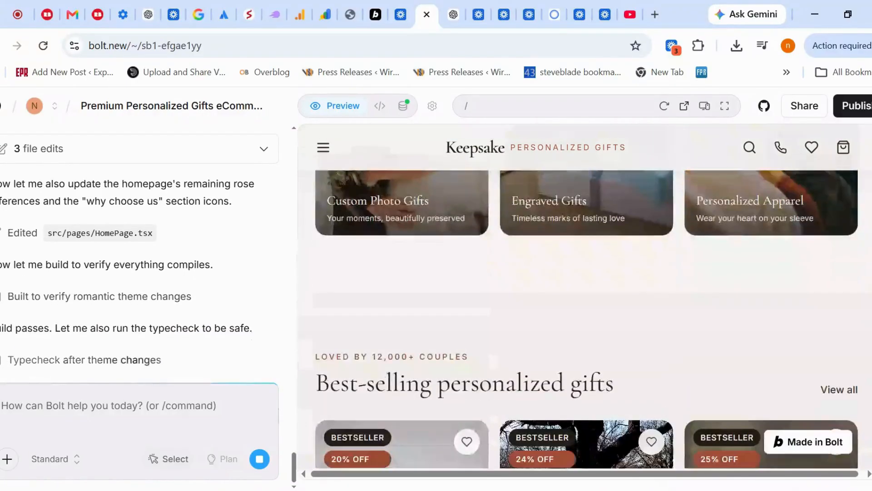
scroll(585, 295, down, 20)
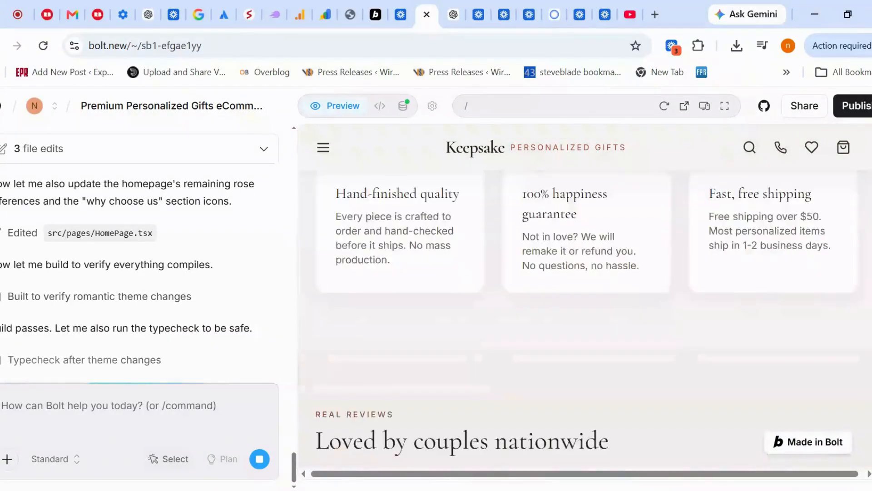
scroll(585, 295, up, 20)
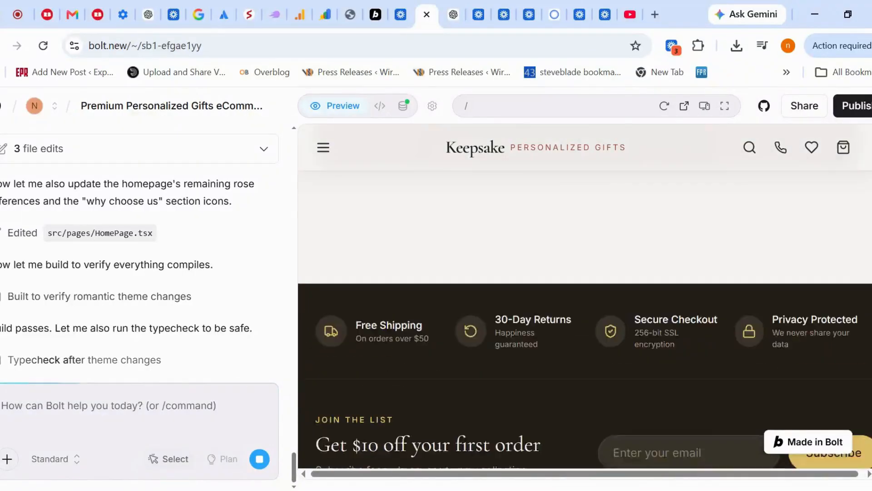
scroll(586, 295, up, 10)
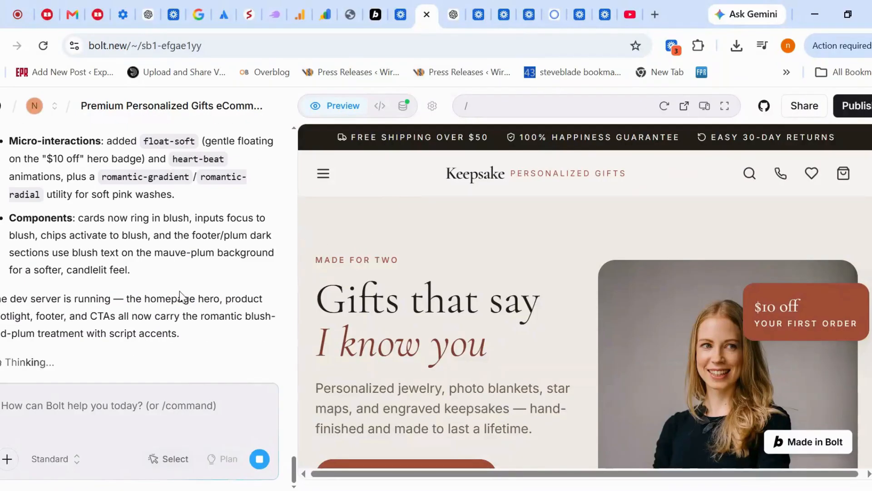
Read the closing paragraph of Bolt's theme summary and reload the project page to refresh the preview.
triple_click(46, 298)
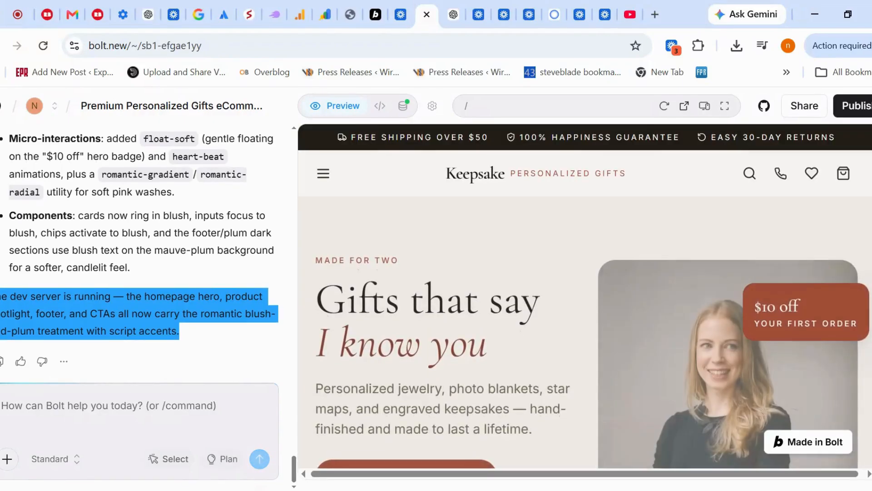
click(45, 49)
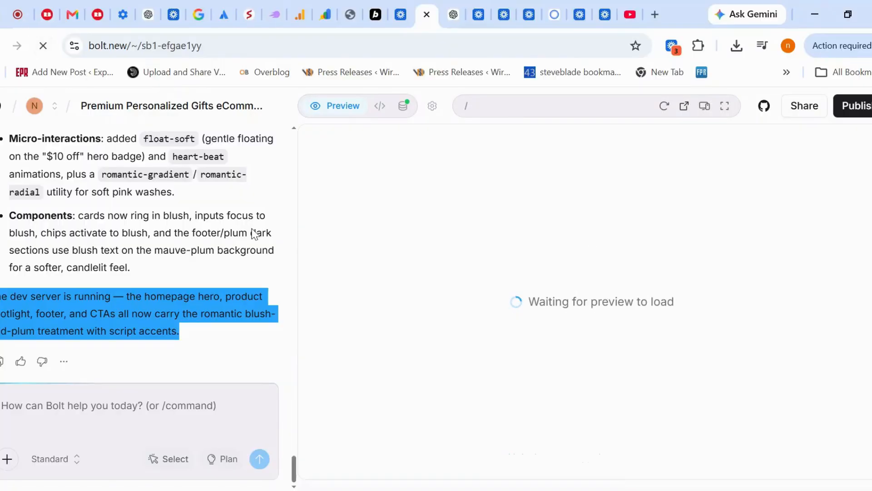